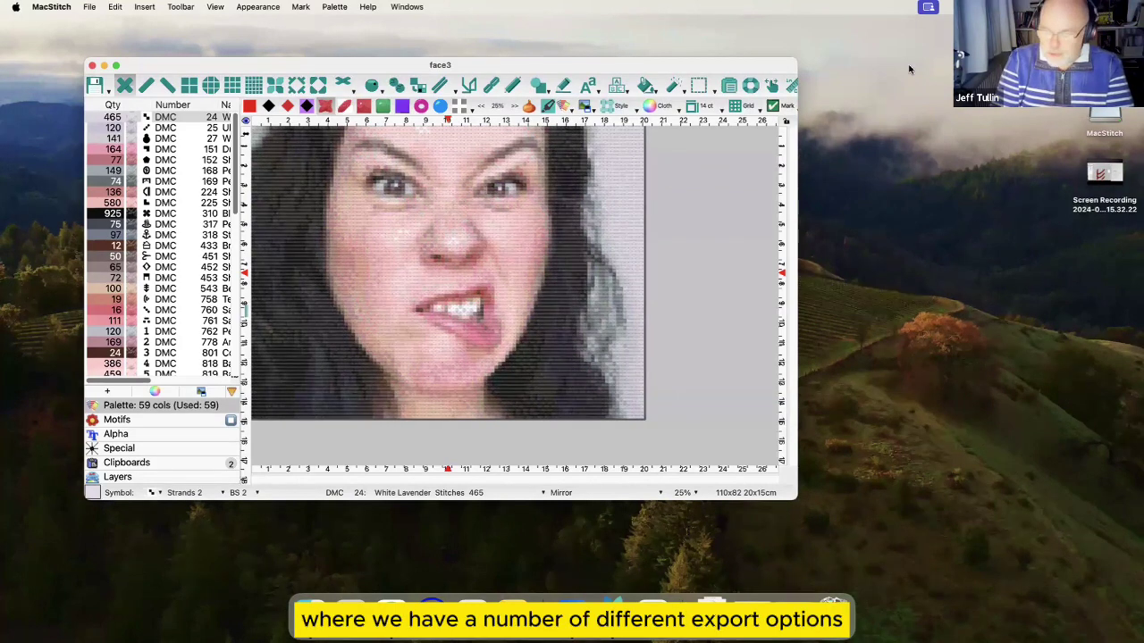
Export the face3 chart as a Pattern Keeper PDF titled face3 and save it to Pictures
left_click(90, 7)
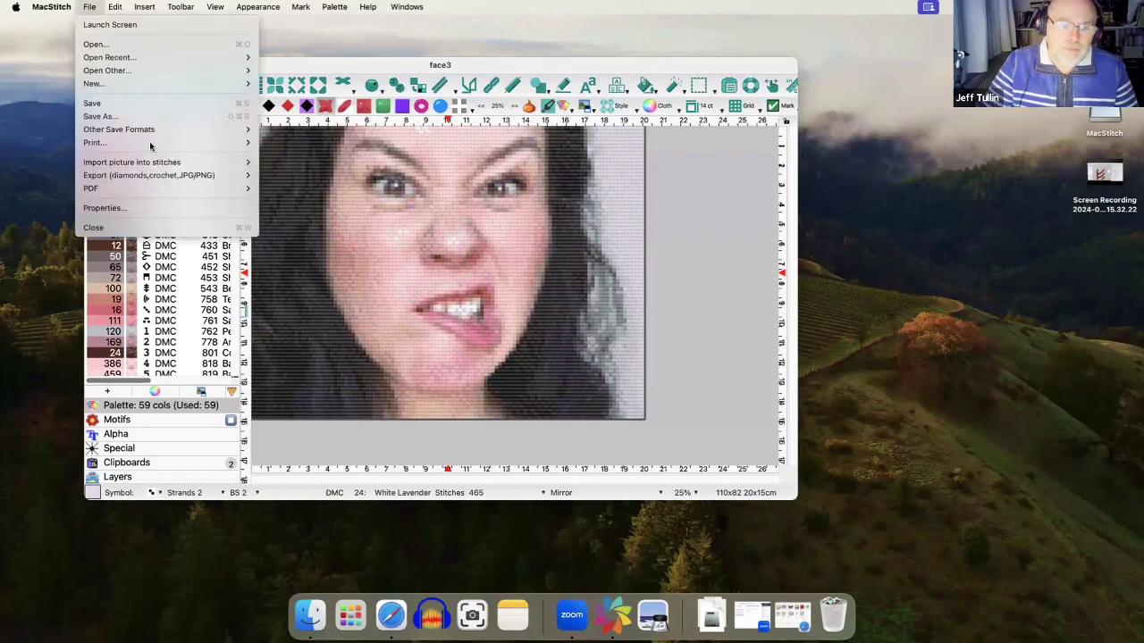
mouse_move(212, 187)
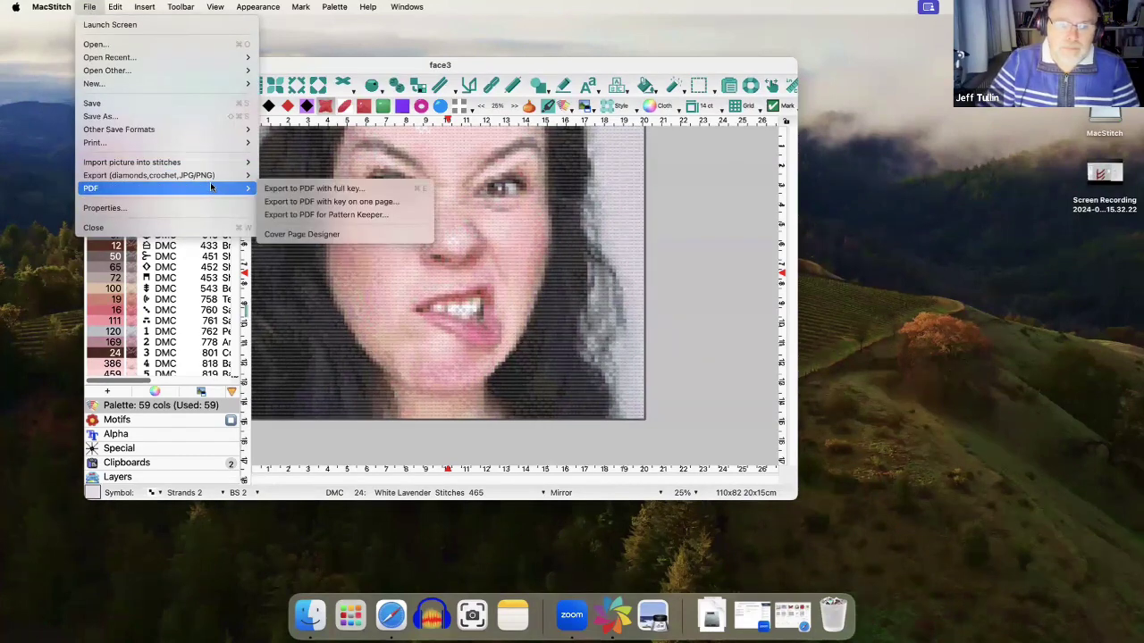
left_click(331, 216)
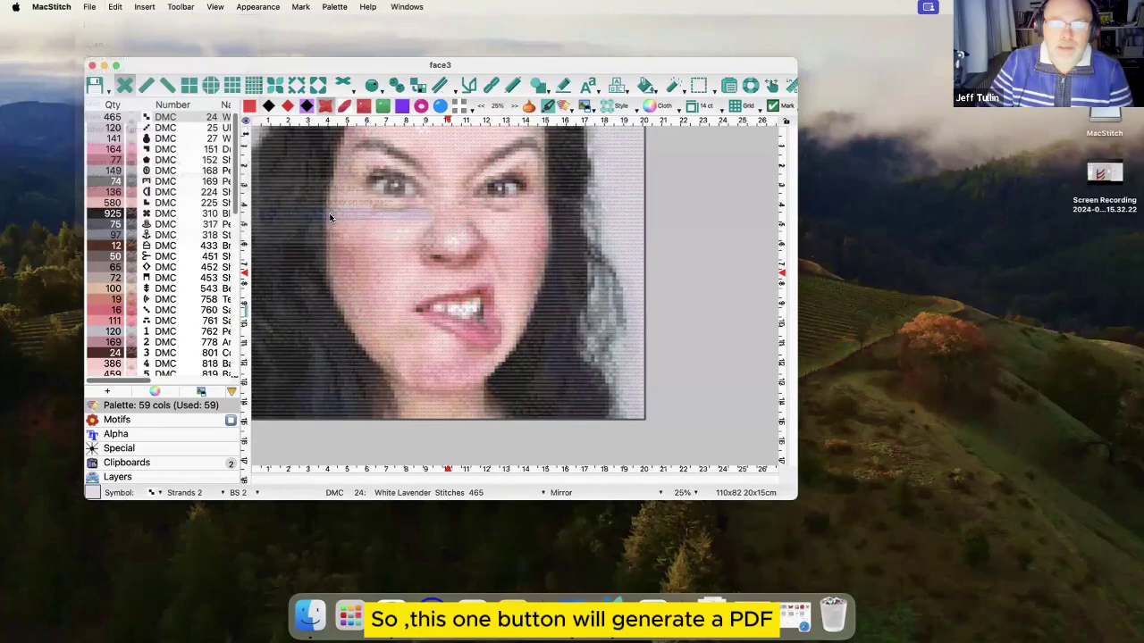
left_click(673, 229)
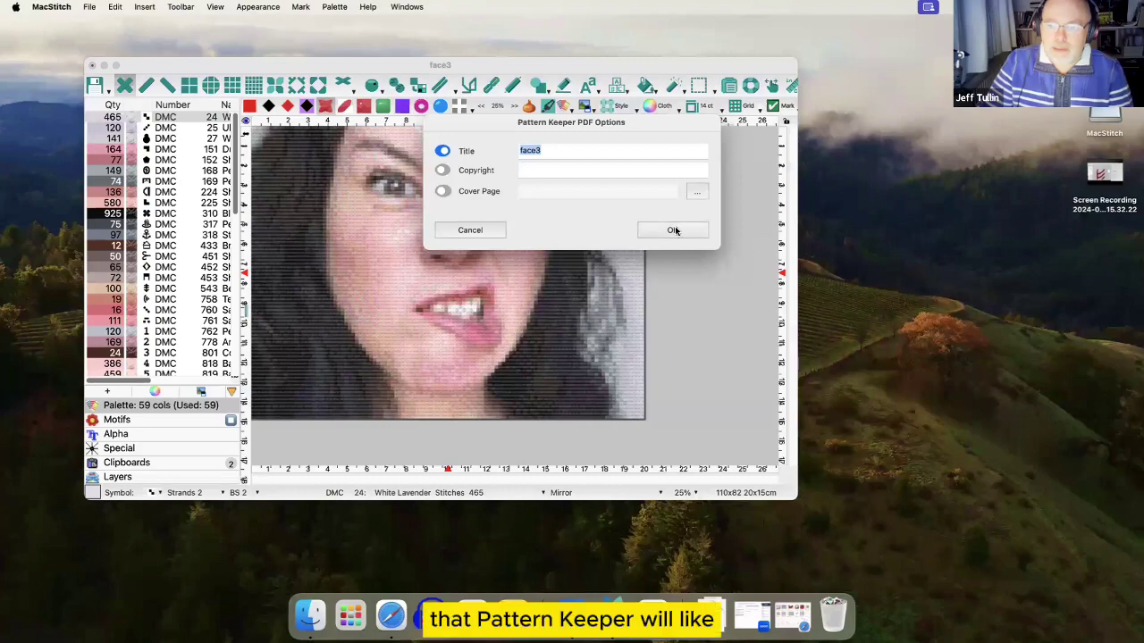
left_click(666, 216)
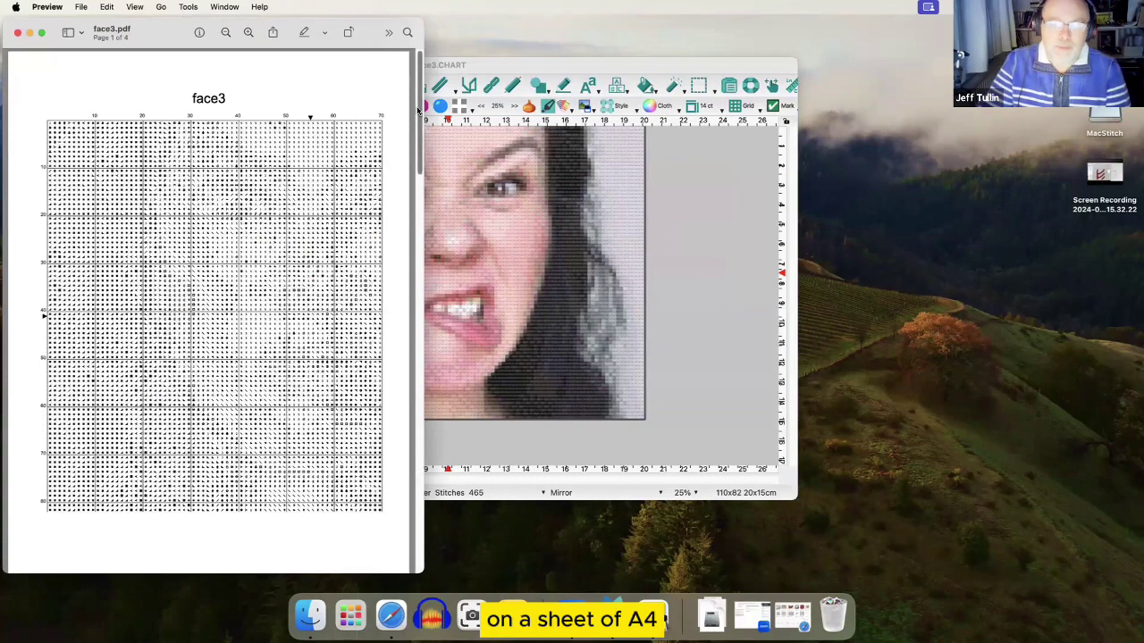
Zoom in on the face3 chart symbols, then zoom back out to fit the page
left_click(248, 32)
left_click(249, 32)
left_click(249, 33)
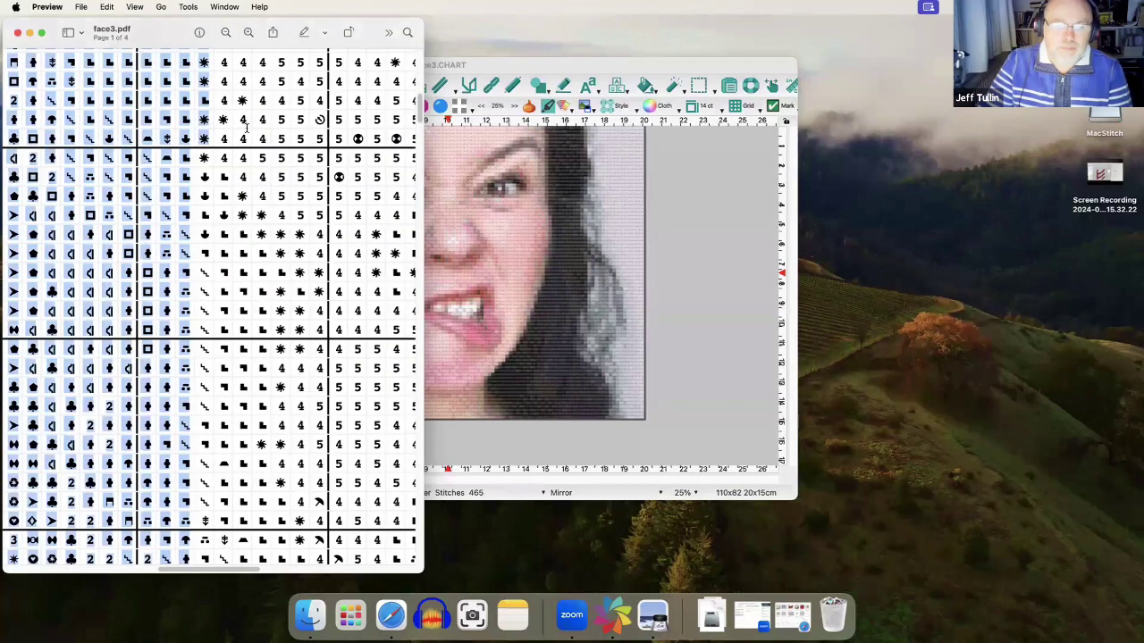
mouse_move(419, 114)
left_mouse_down()
mouse_move(423, 169)
mouse_move(420, 111)
left_mouse_up()
left_click(224, 32)
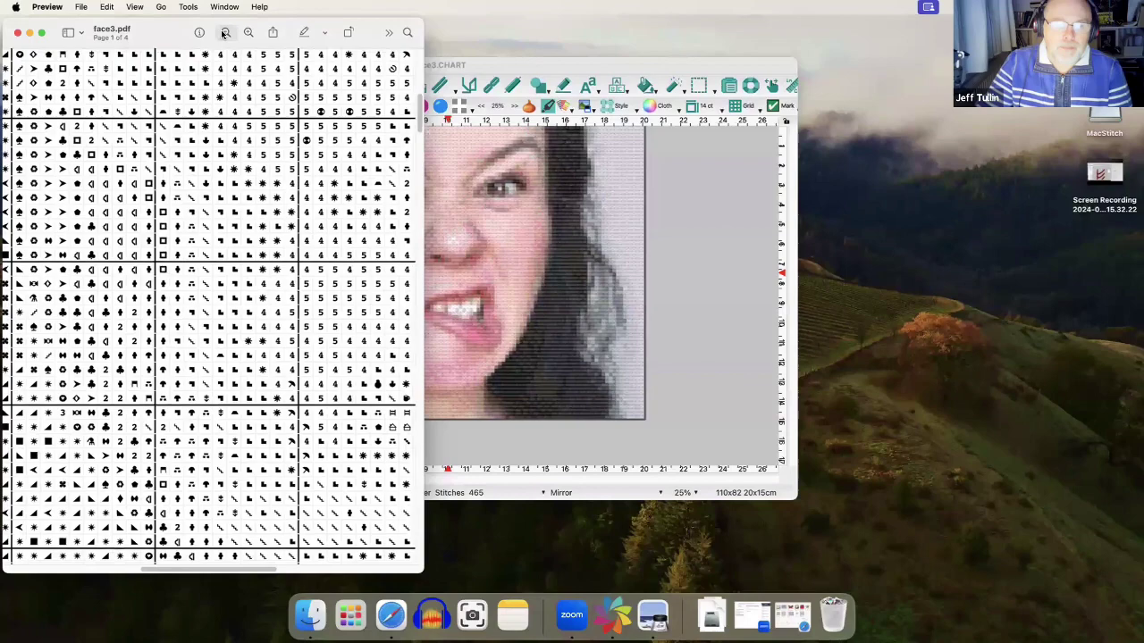
Scroll through the colour key pages to page 4, highlighting the Number and Name headings
scroll(239, 156, "down", 15)
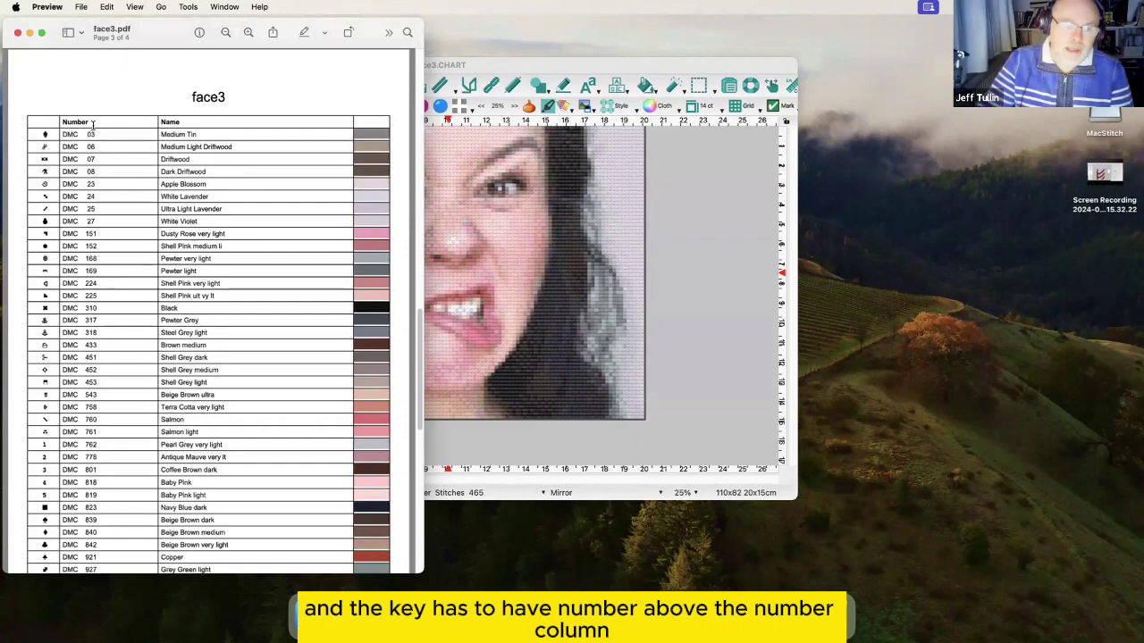
left_click_drag(92, 122, 55, 123)
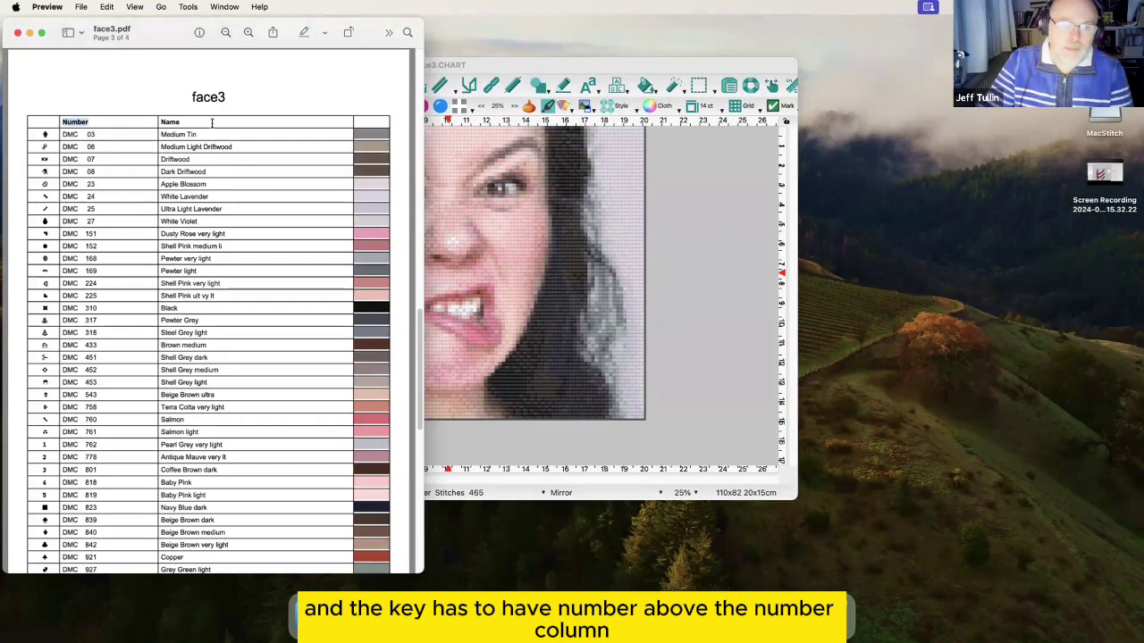
left_click_drag(198, 122, 158, 123)
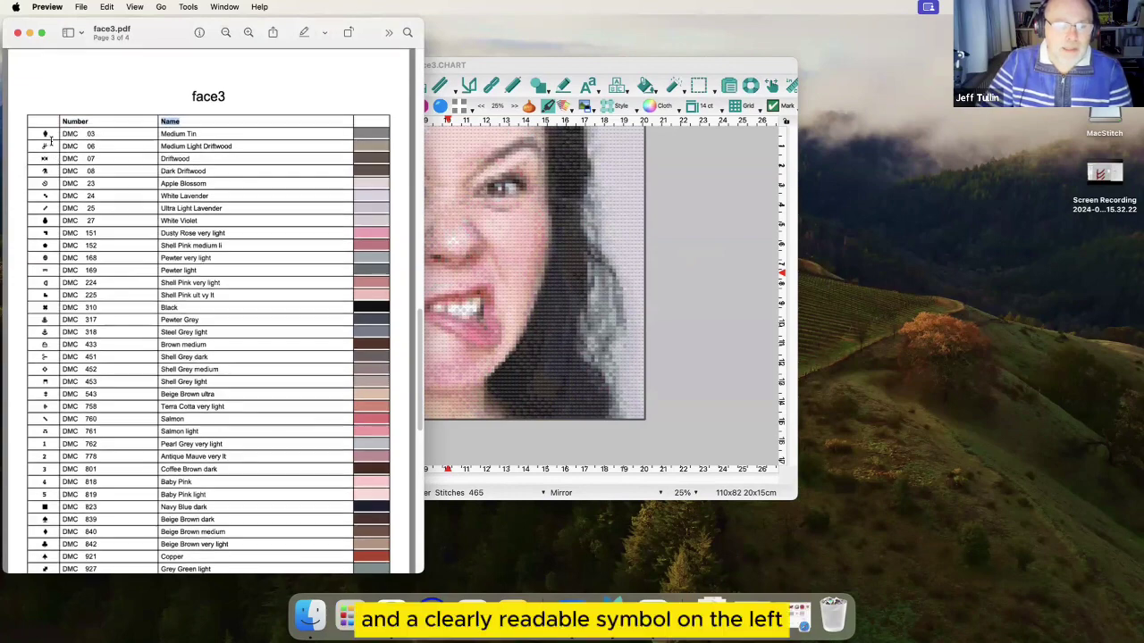
scroll(52, 146, "down", 1)
scroll(52, 146, "down", 3)
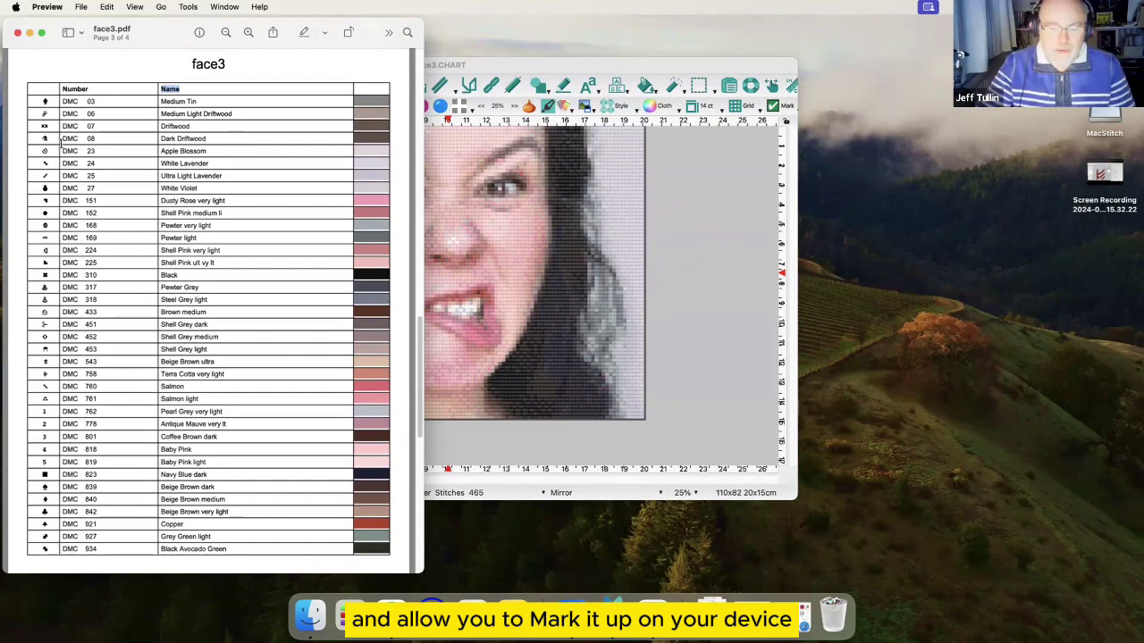
scroll(59, 139, "down", 5)
scroll(65, 159, "down", 10)
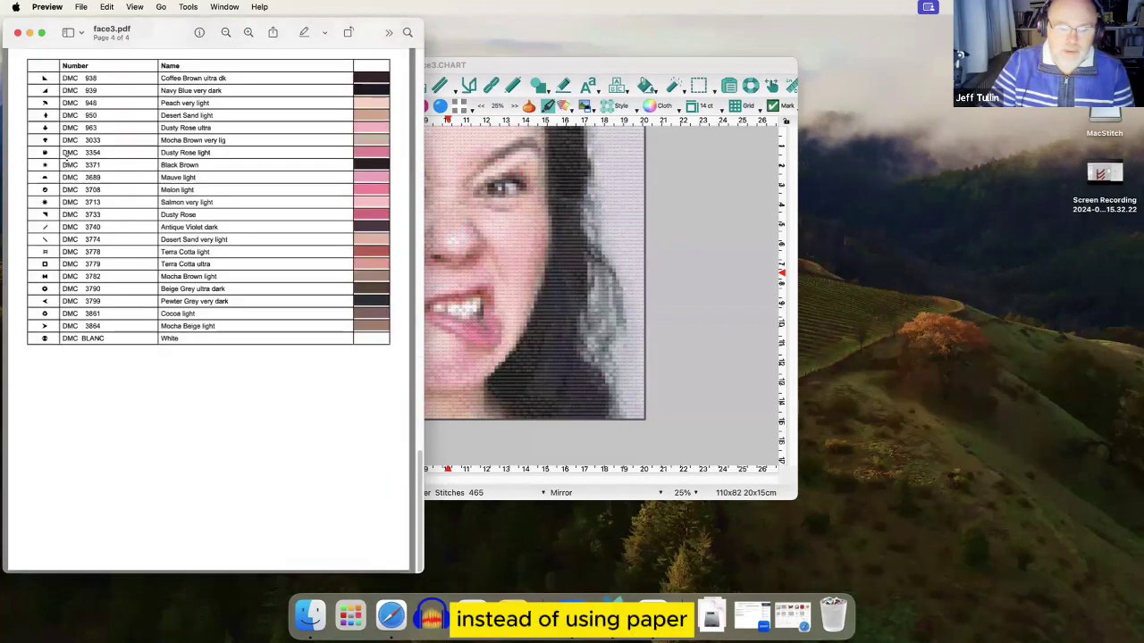
scroll(61, 156, "up", 6)
scroll(61, 156, "up", 15)
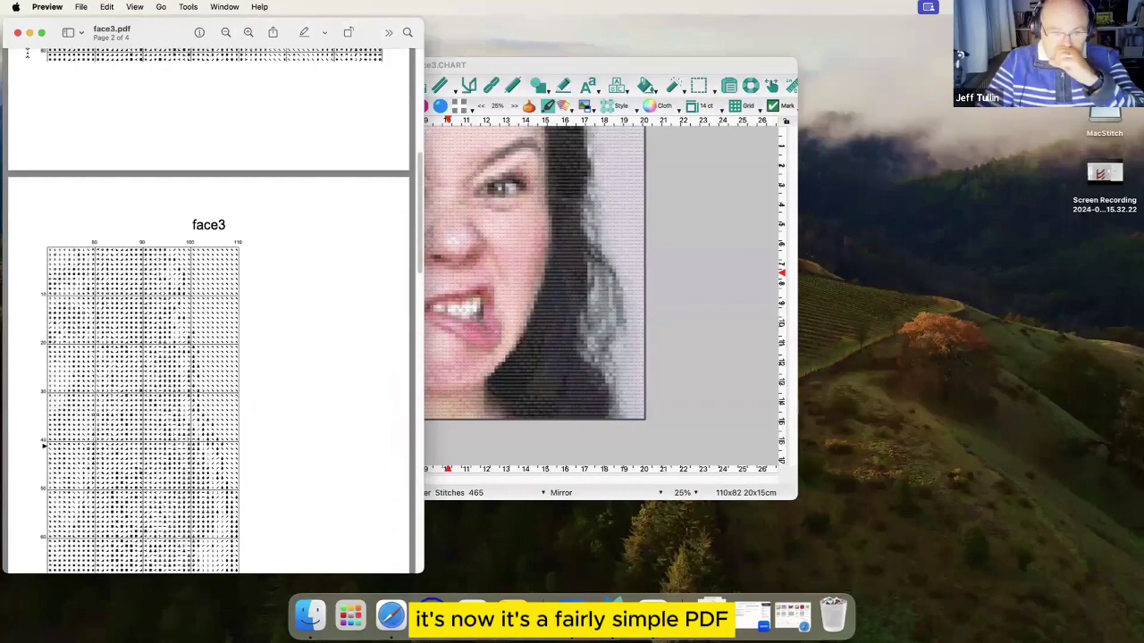
Close the PDF and open MacStitch's Export to PDF with full key dialog, moved up-left
left_click(19, 34)
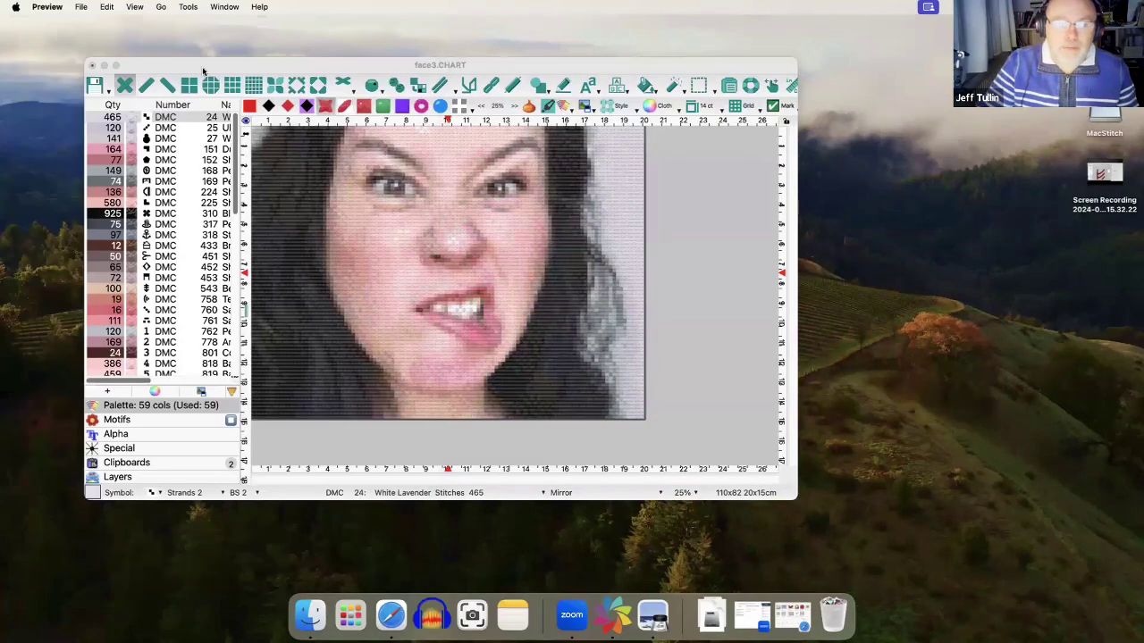
left_click(183, 70)
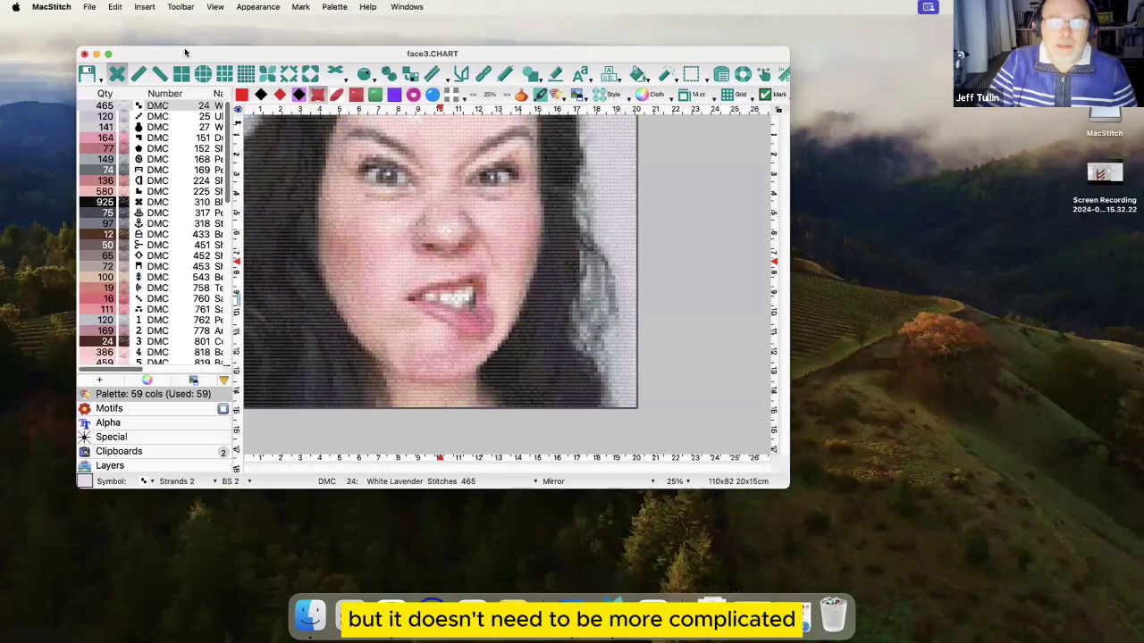
left_click(93, 8)
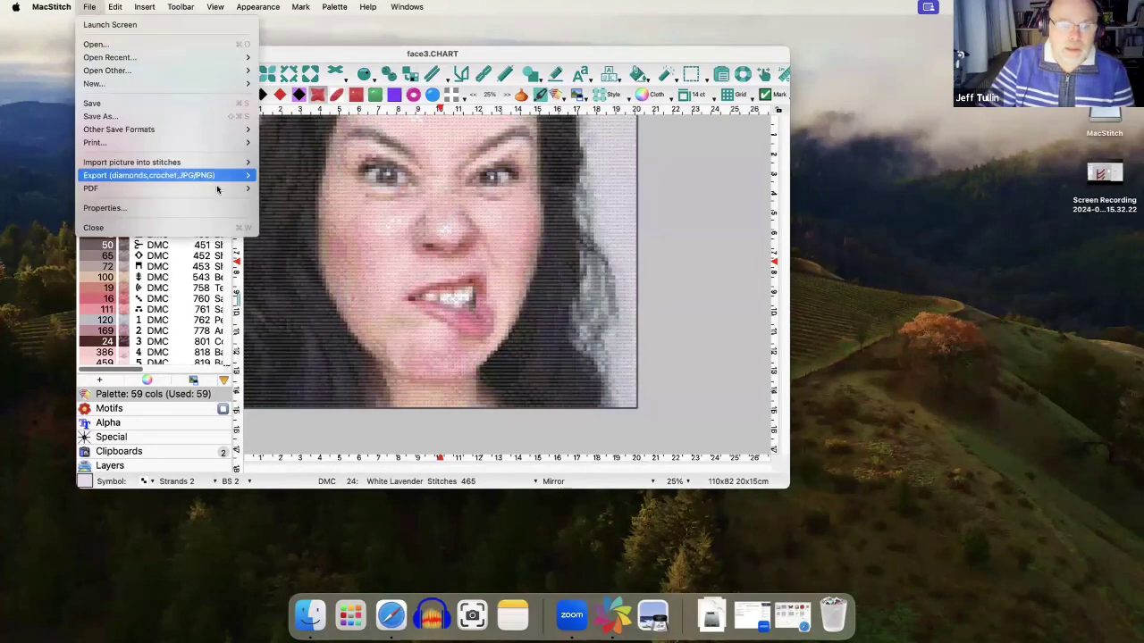
mouse_move(224, 188)
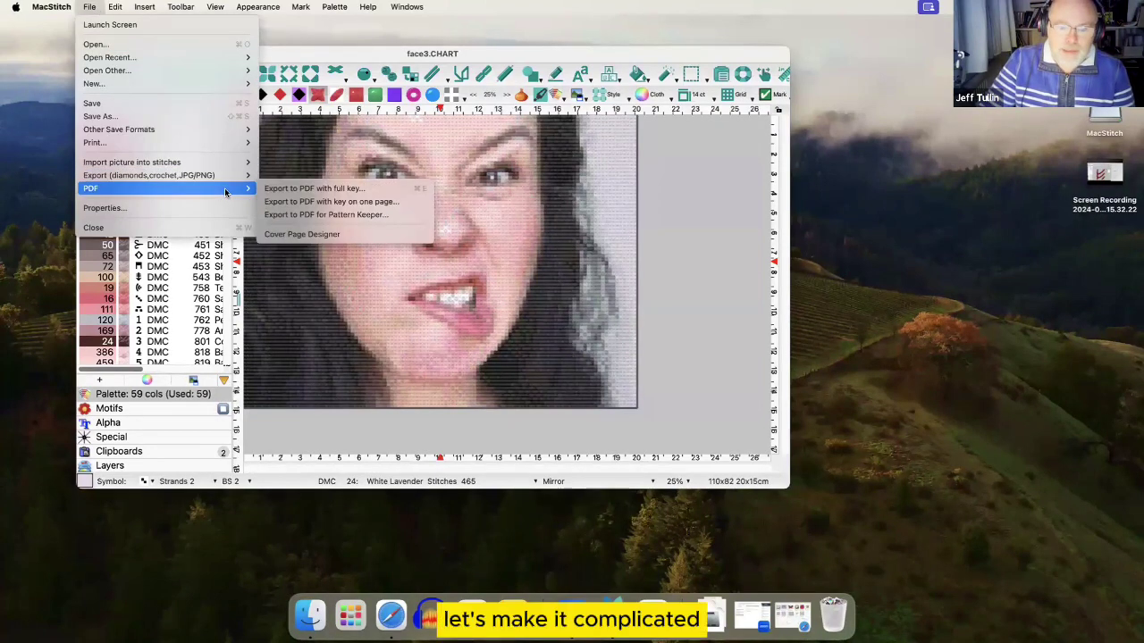
left_click(331, 189)
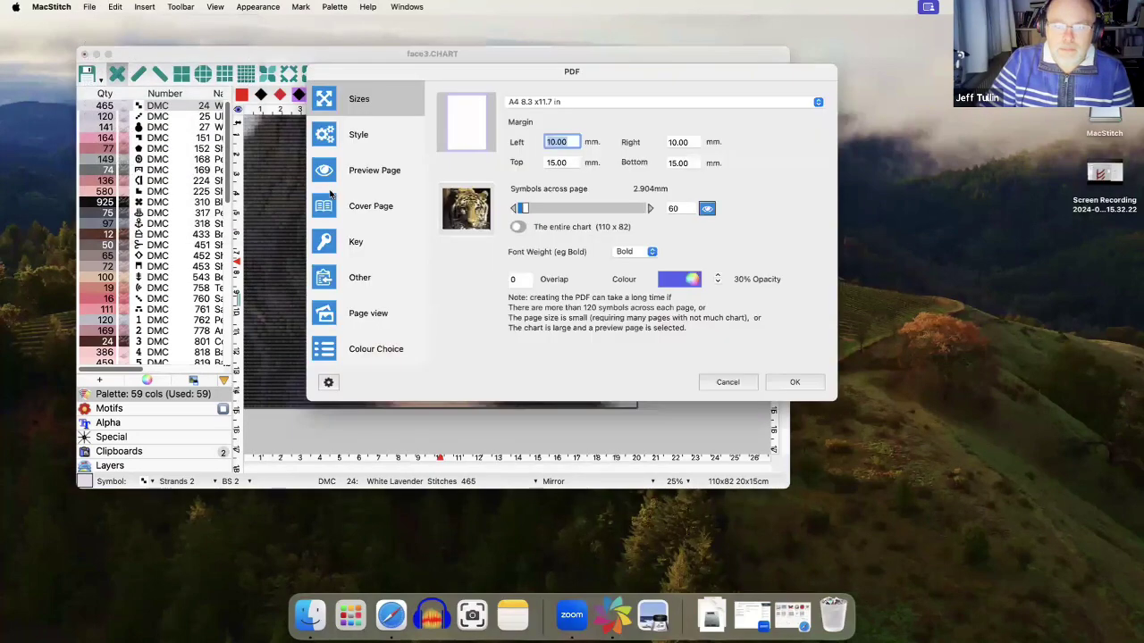
left_click_drag(526, 76, 399, 67)
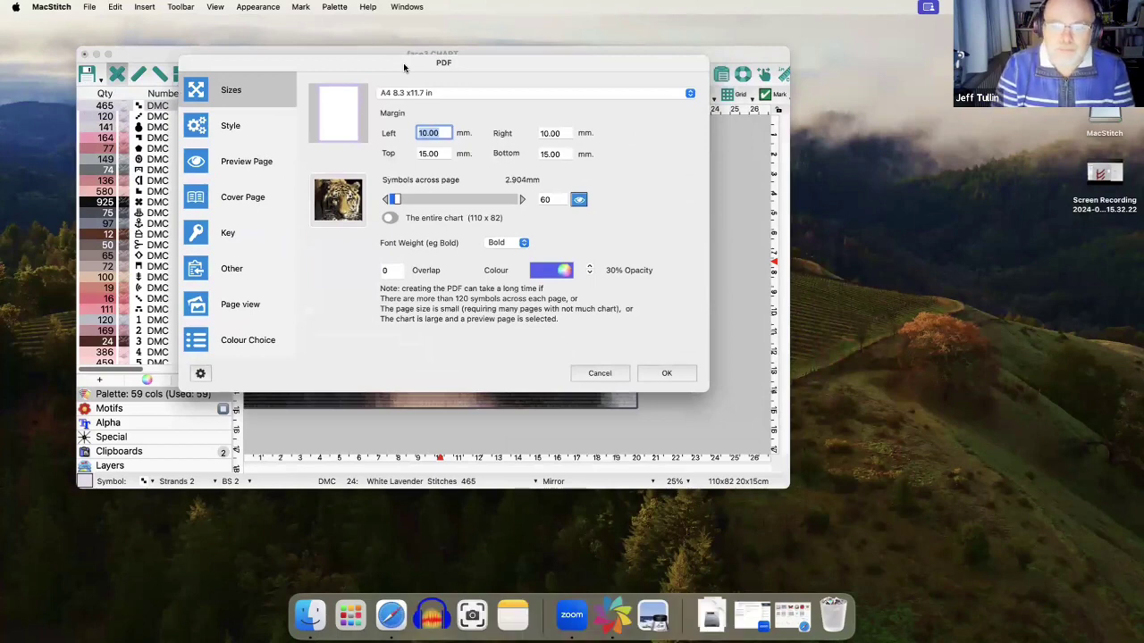
left_click(477, 94)
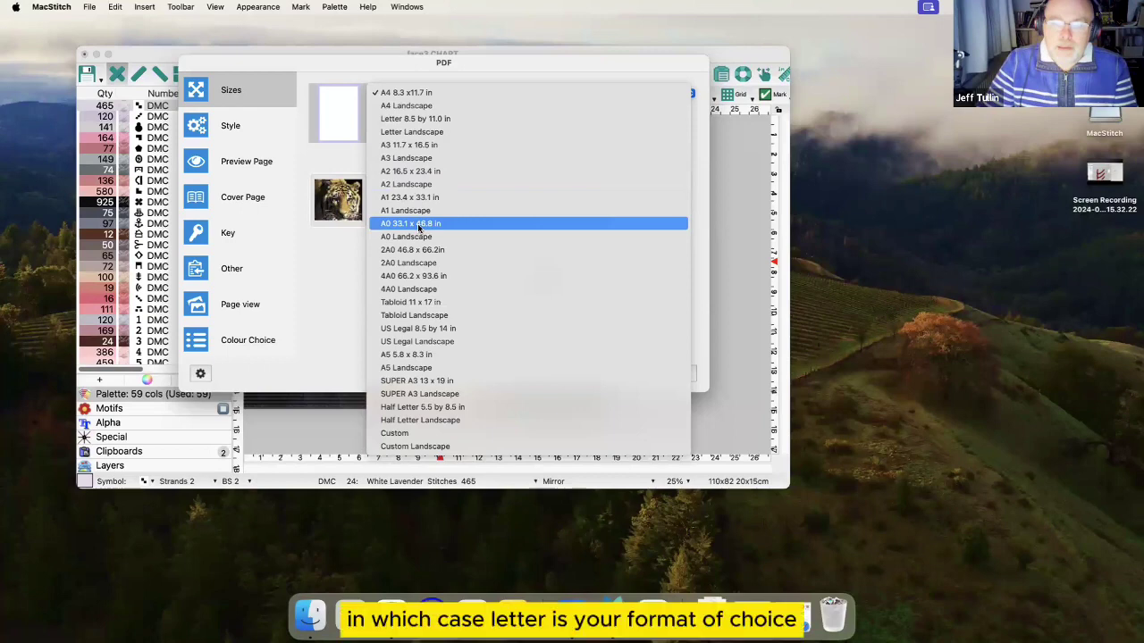
left_click(505, 94)
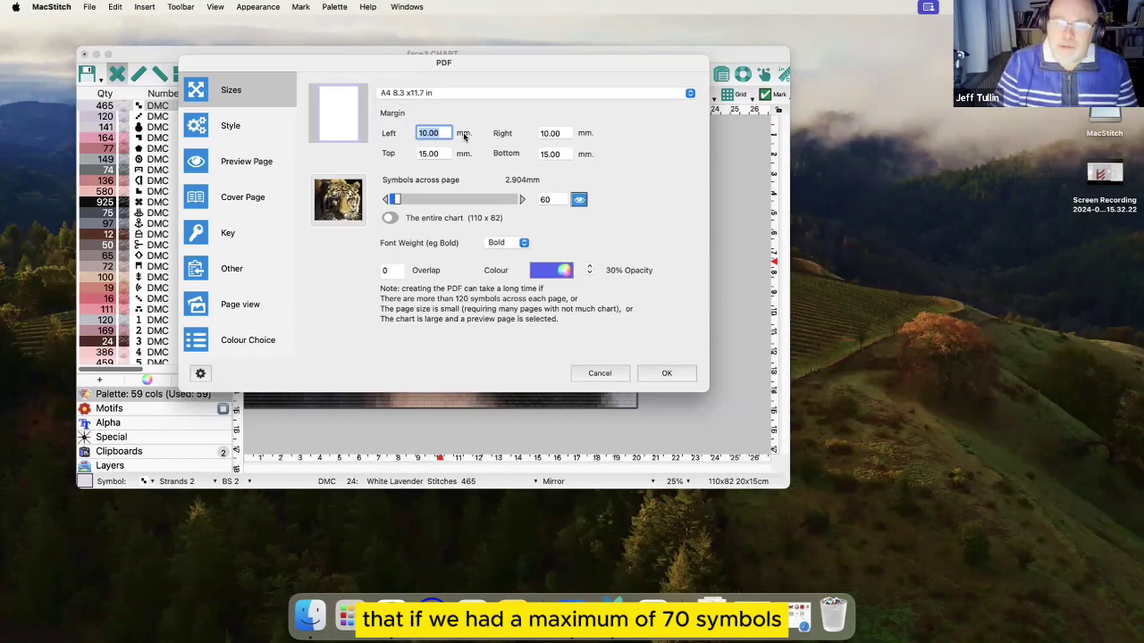
Set 70 symbols across each PDF page with a 5-symbol overlap between pages
left_click(554, 199)
double_click(539, 202)
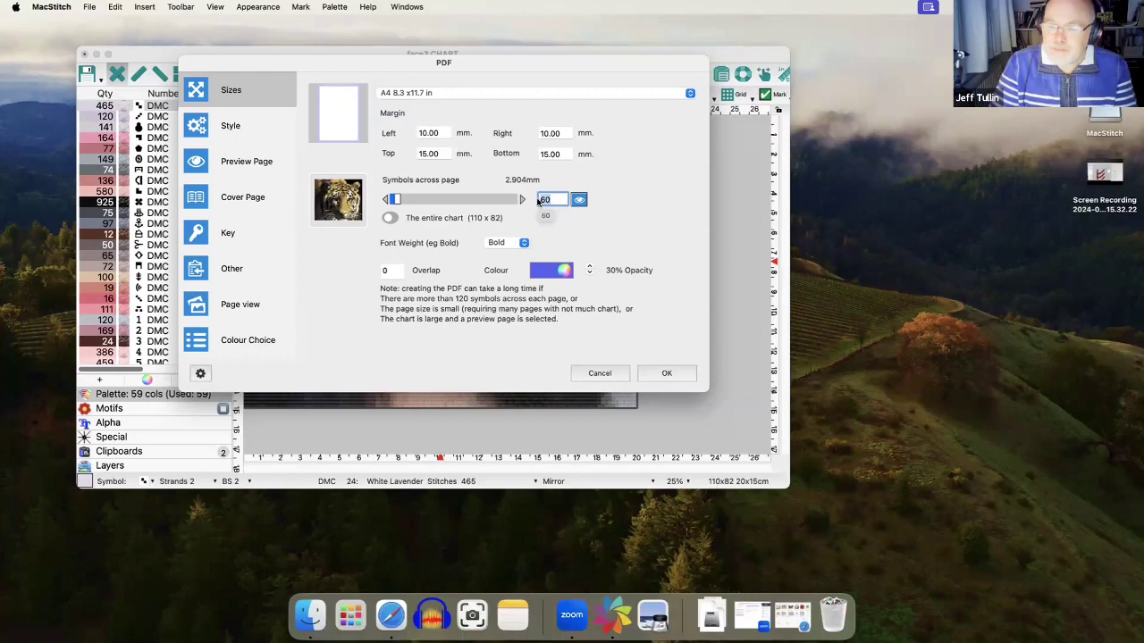
type("100")
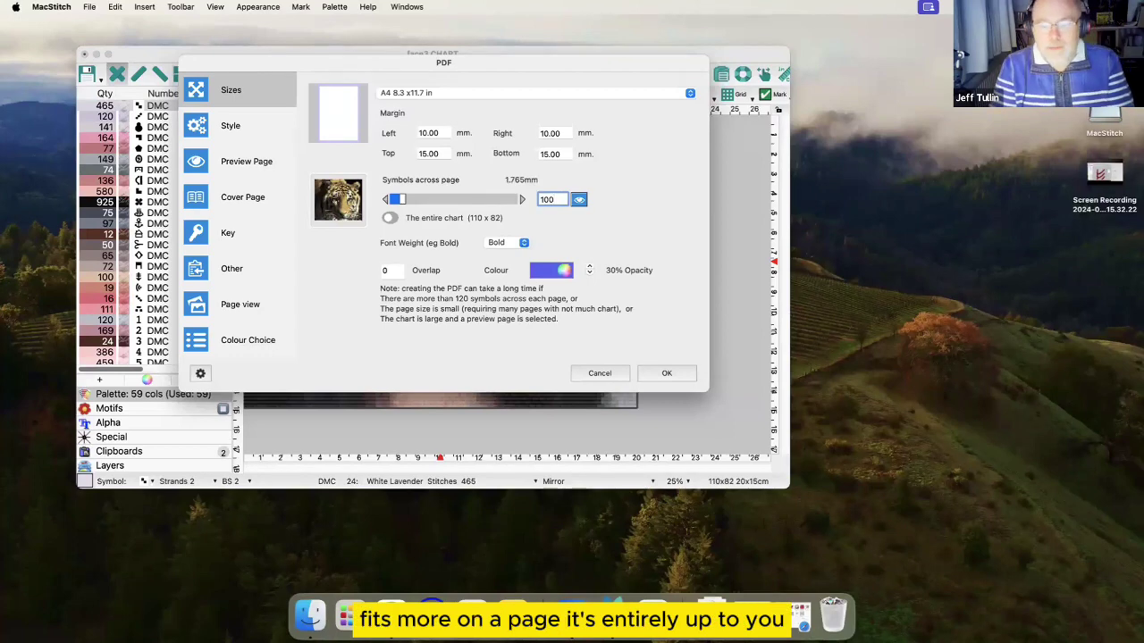
left_click(390, 219)
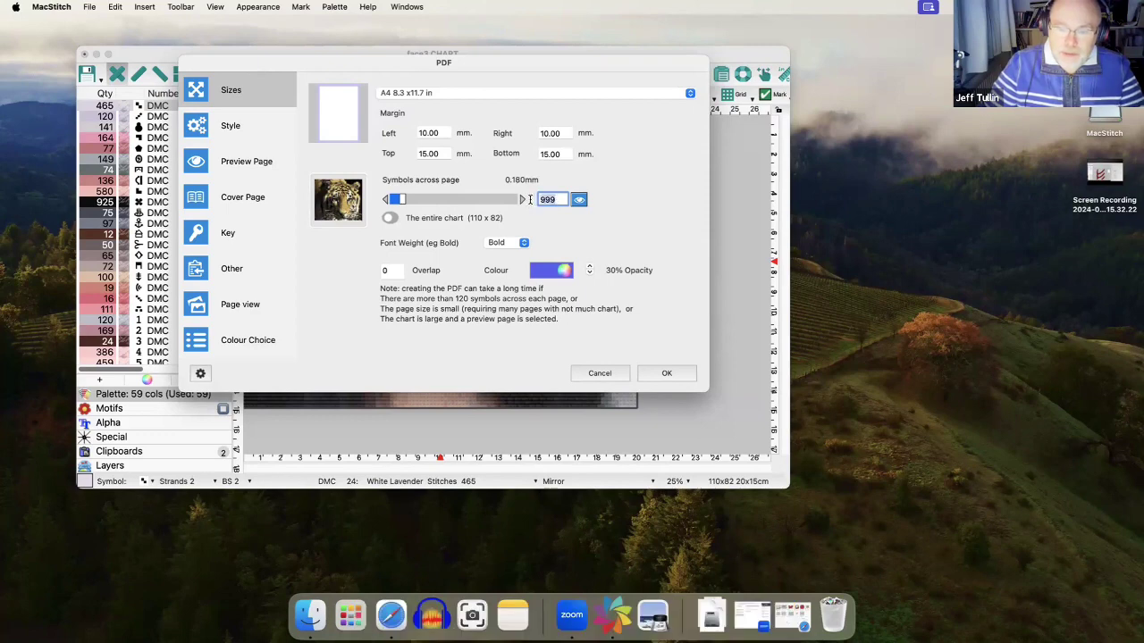
type("7")
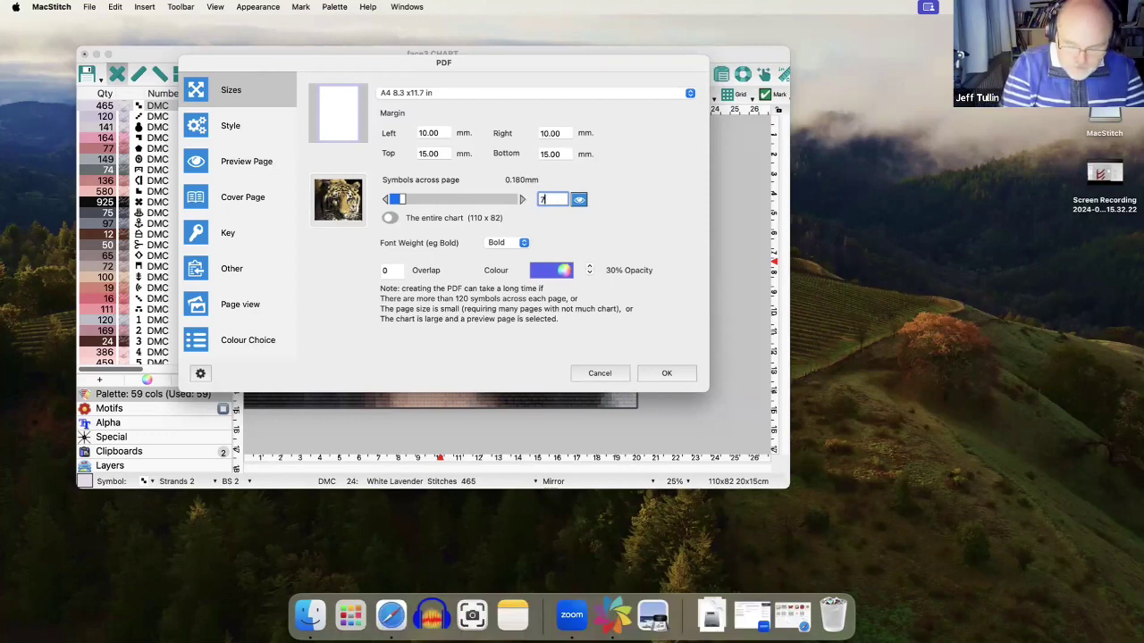
type("0")
left_click(385, 272)
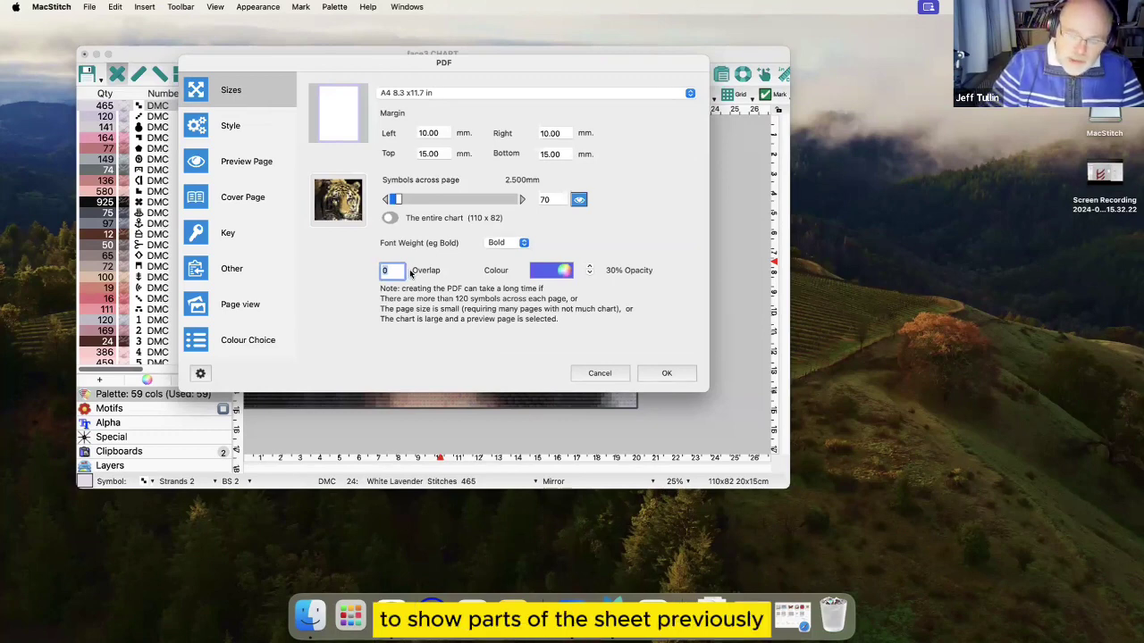
type("5")
key("Return")
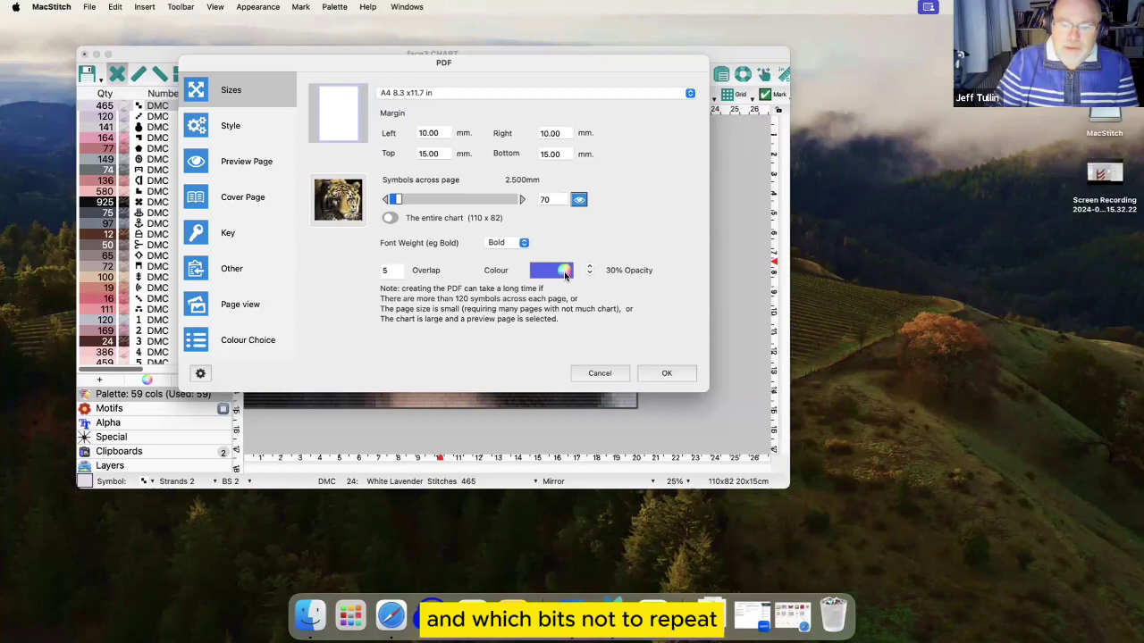
On the Style settings choose Symbols On Colour output, leaving Color Symbols unticked
left_click(245, 122)
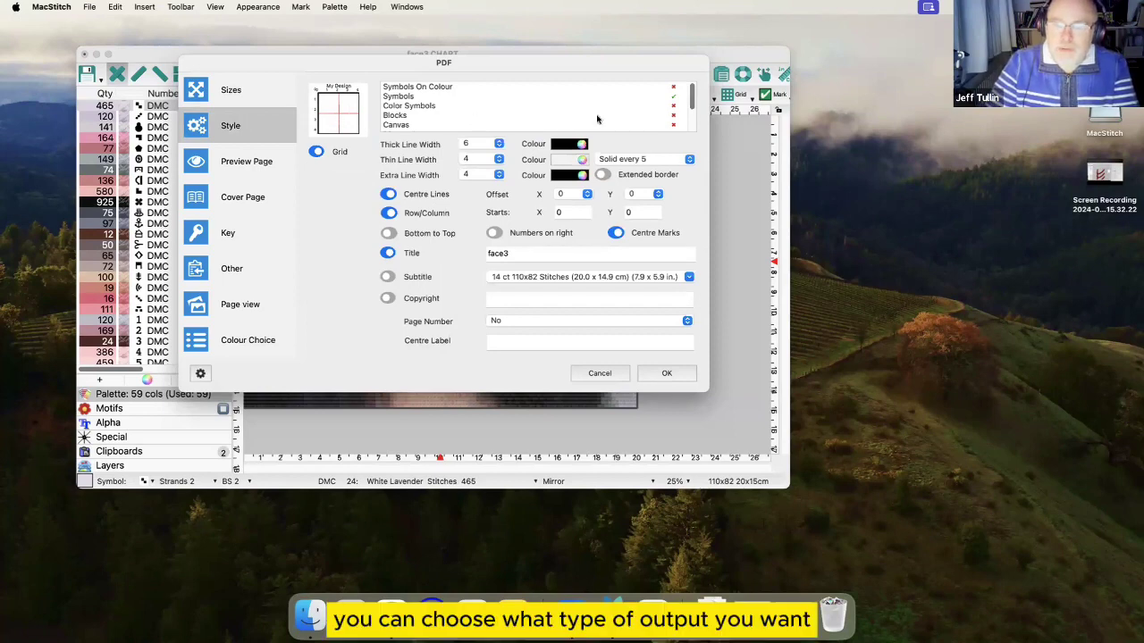
left_click(672, 89)
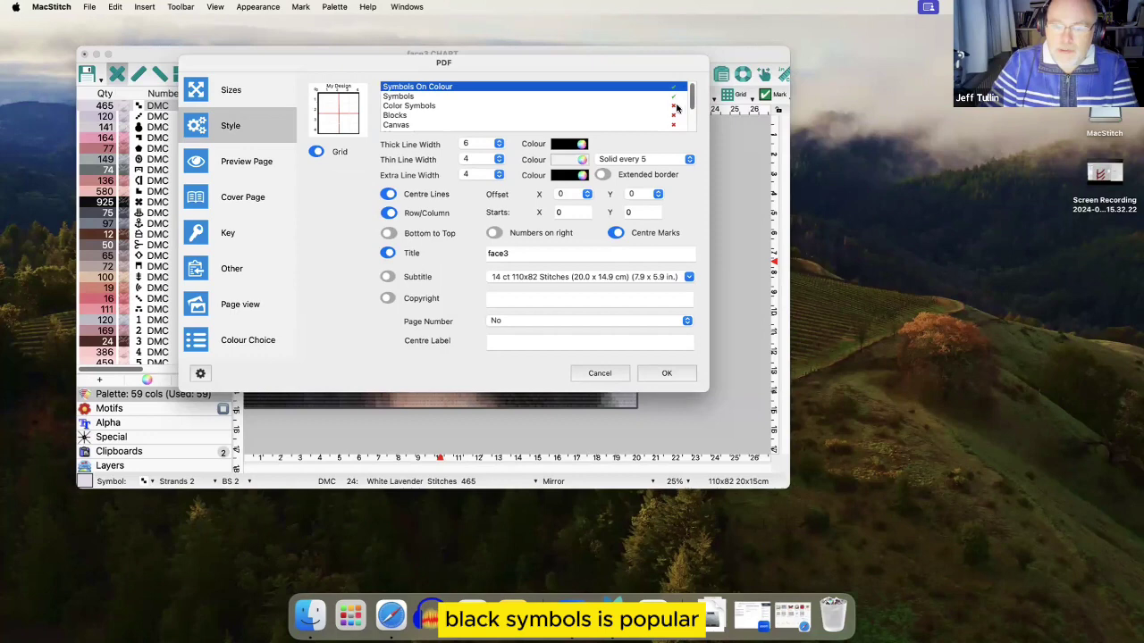
left_click(676, 106)
scroll(690, 105, "down", 3)
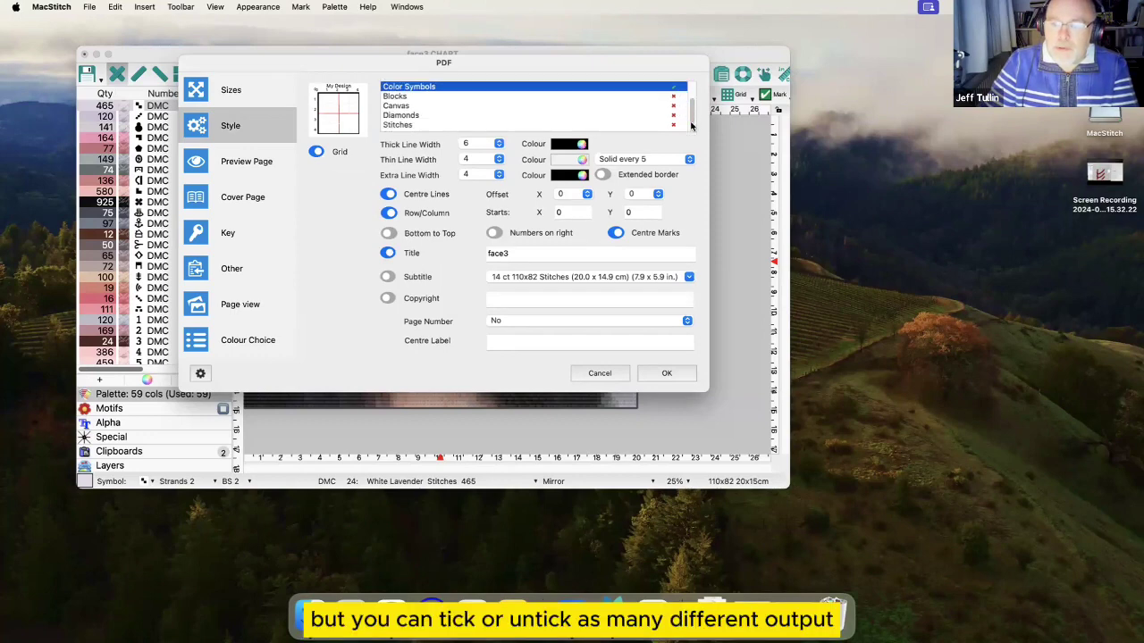
scroll(690, 105, "up", 3)
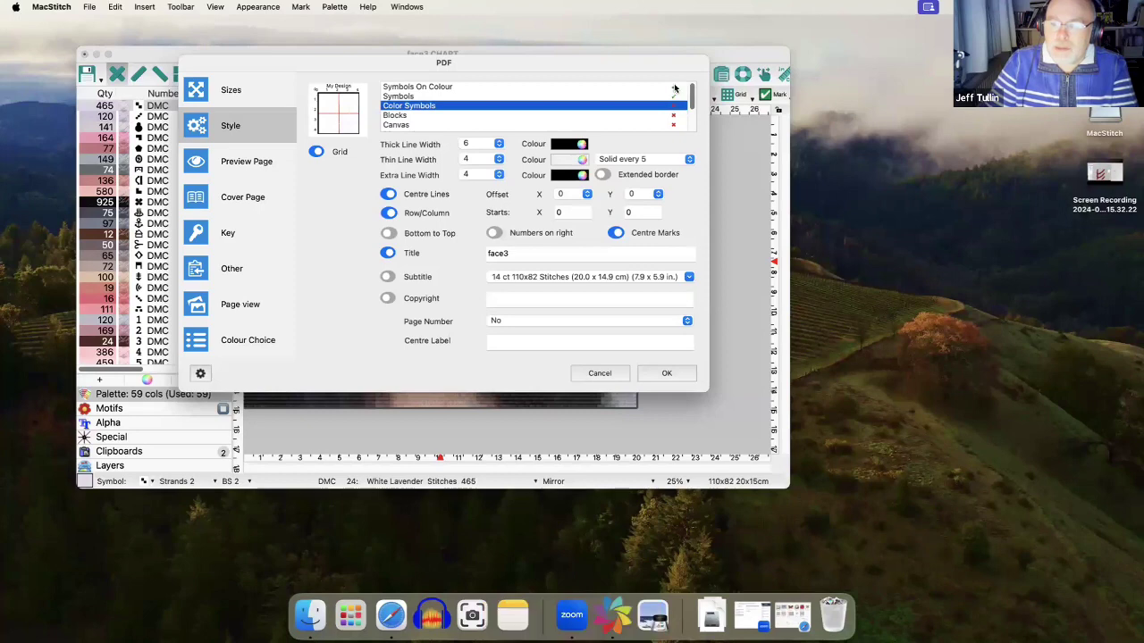
left_click(676, 95)
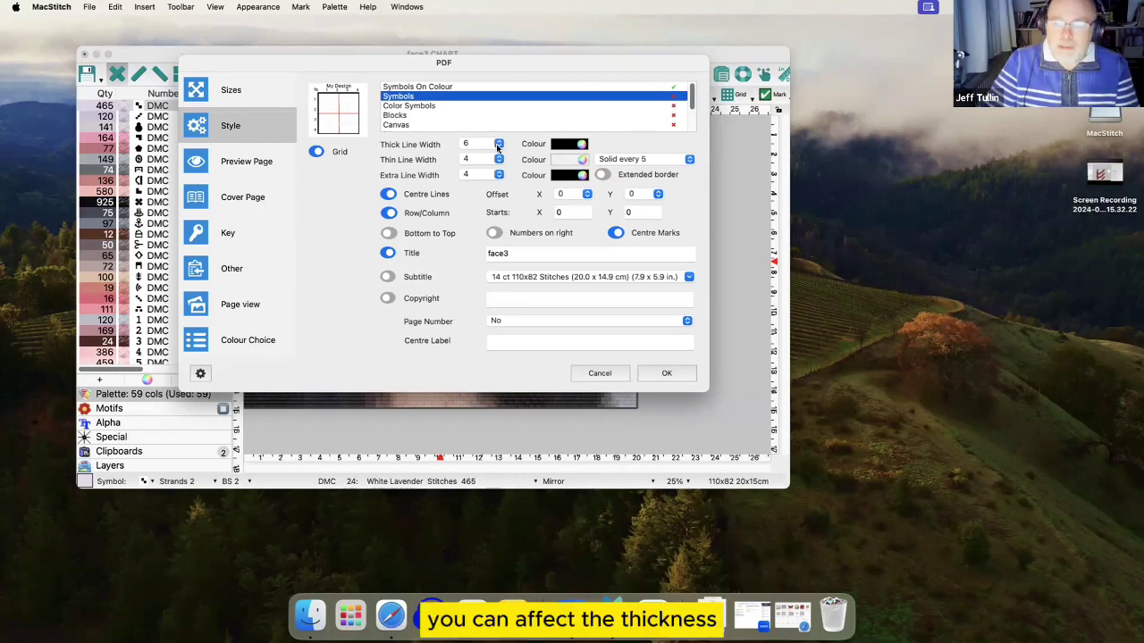
Make the thin grid lines dark grey (53,53,53), keeping them solid every 5
left_click(583, 160)
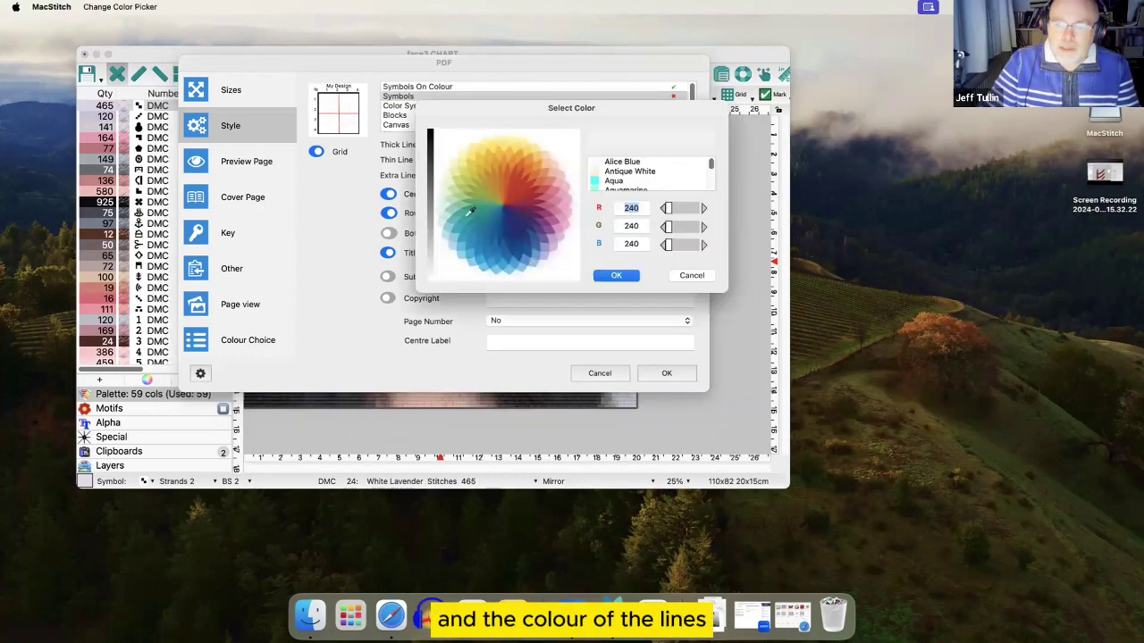
left_click(433, 156)
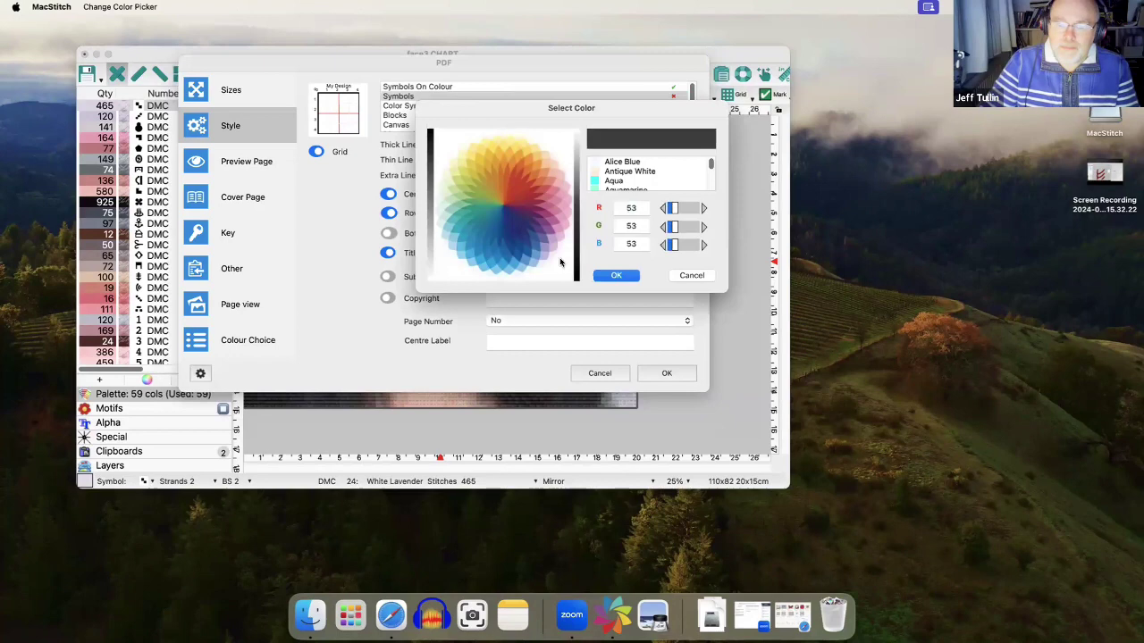
left_click(623, 275)
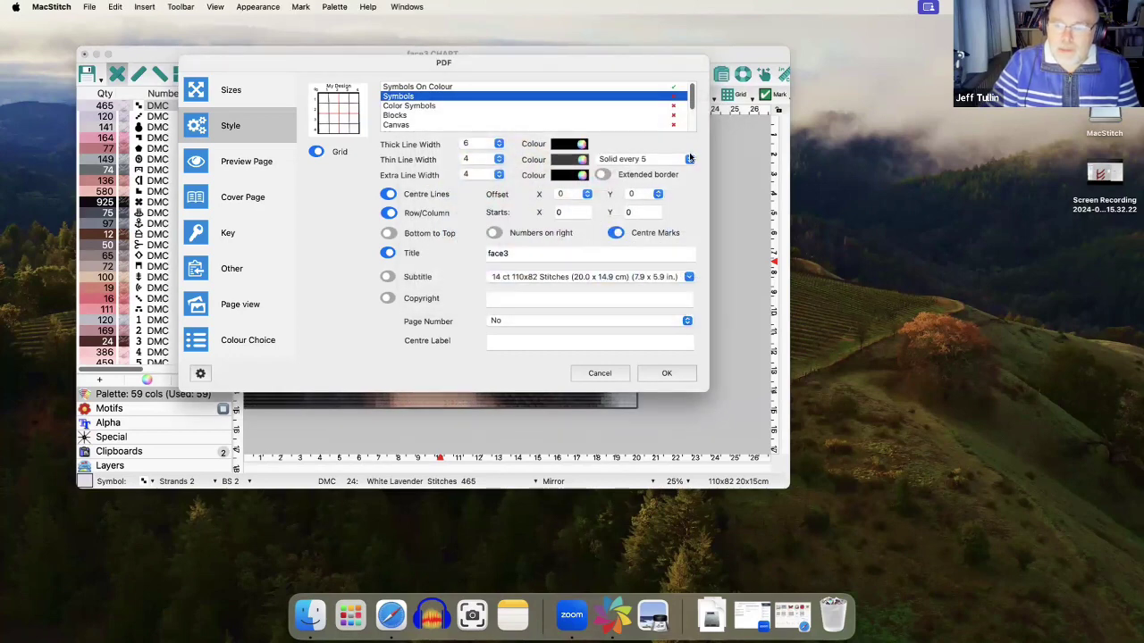
left_click(689, 159)
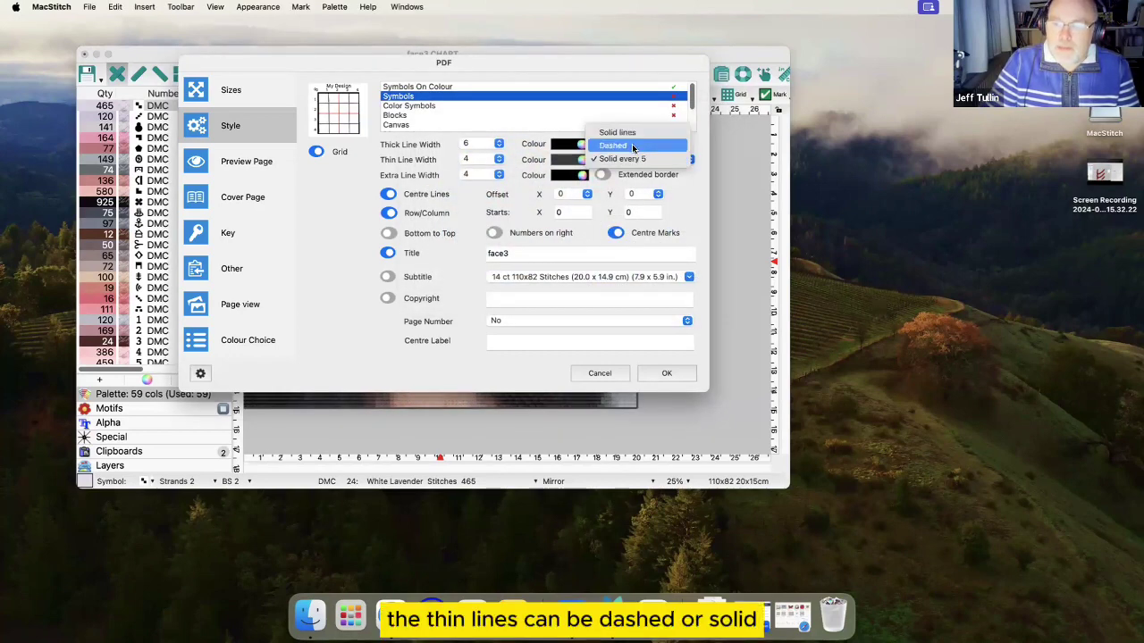
left_click(631, 140)
left_click(661, 161)
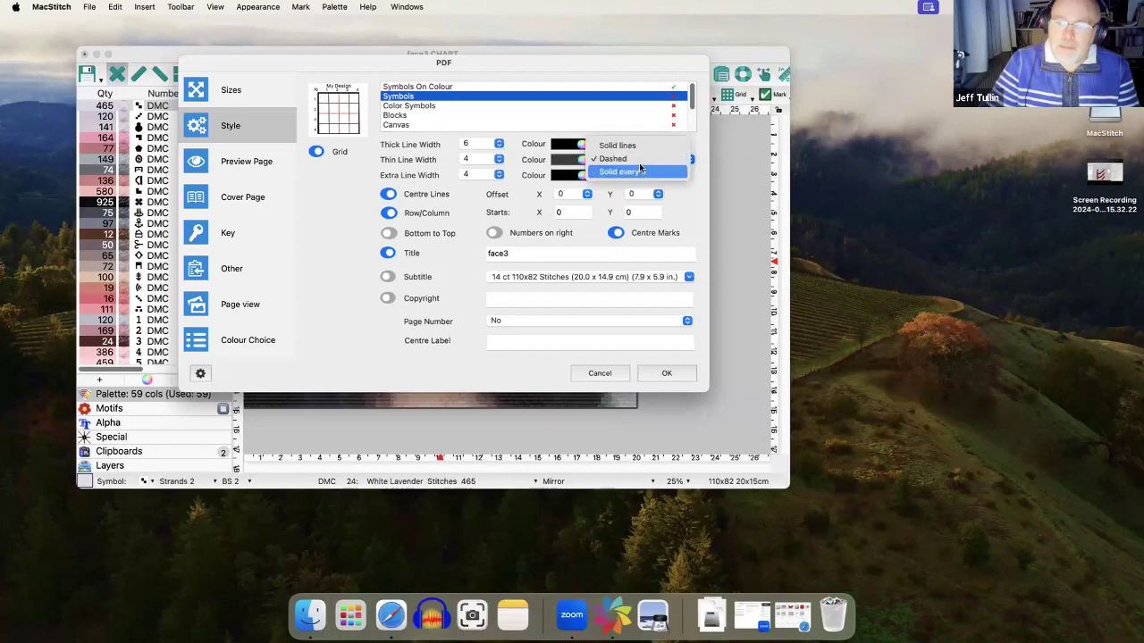
left_click(643, 172)
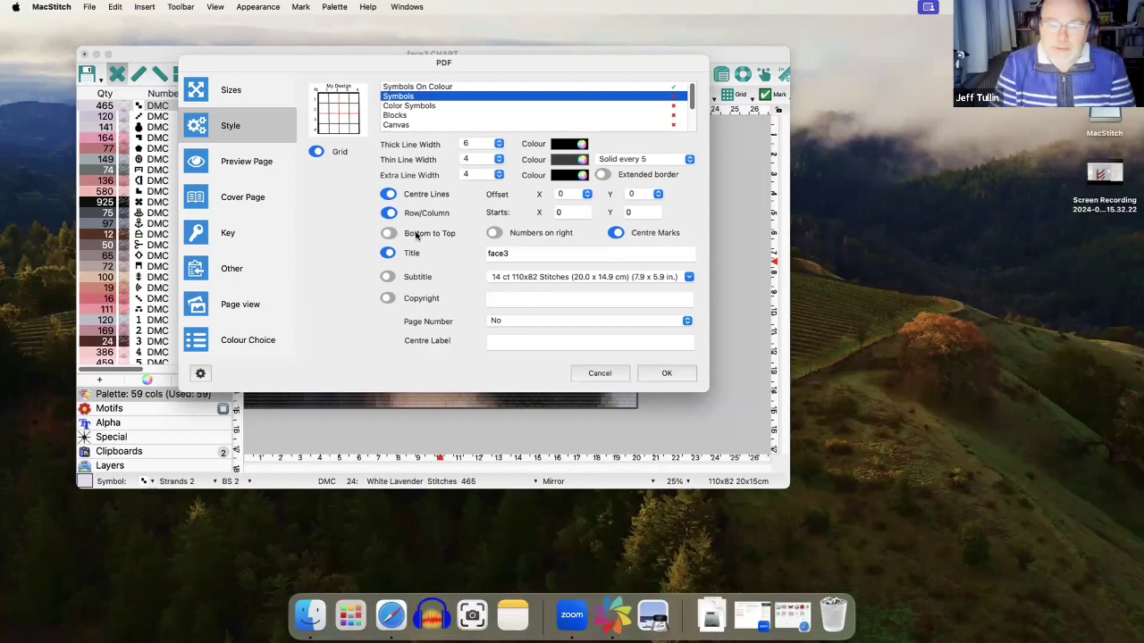
Enable the subtitle, add 'Helo mum' copyright, use actual page numbers, then show Preview Page options
left_click(388, 277)
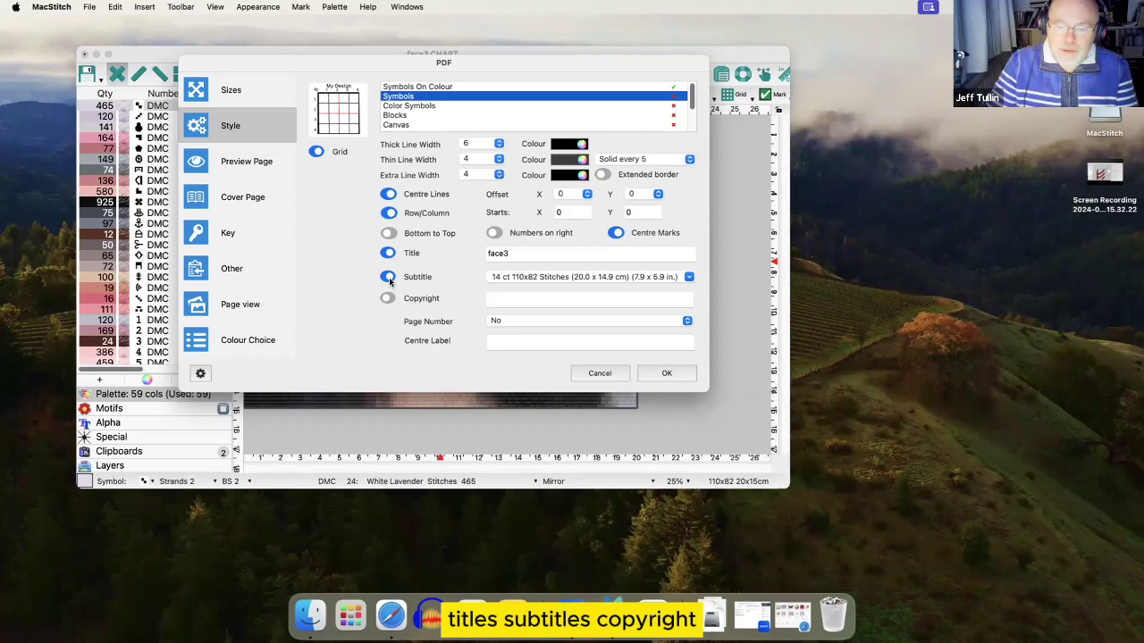
left_click(529, 300)
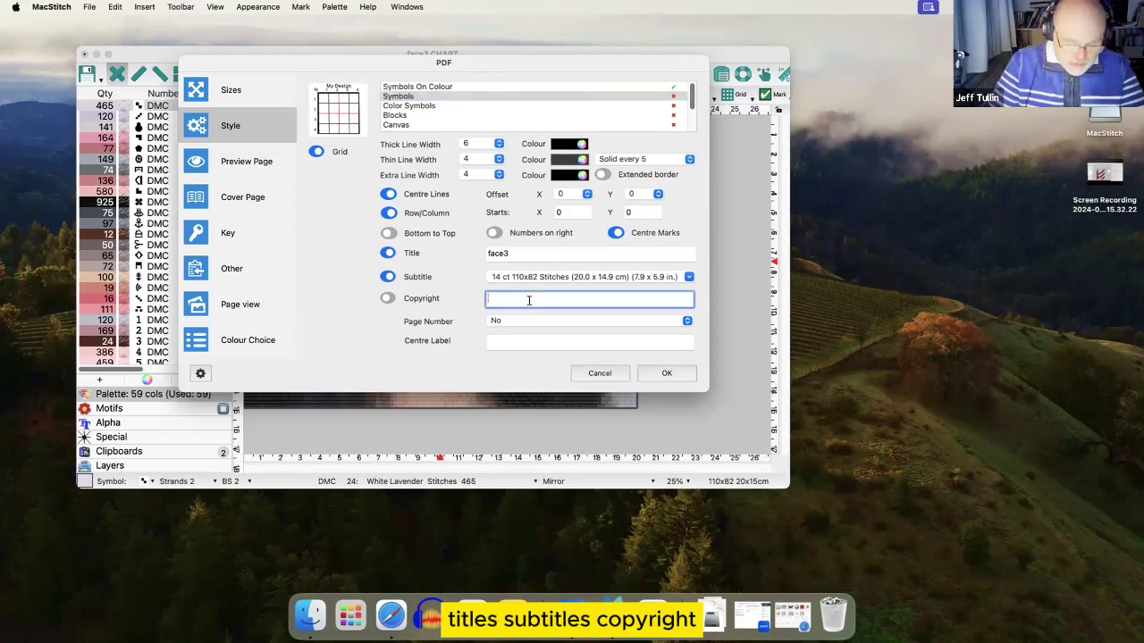
type("Helo m")
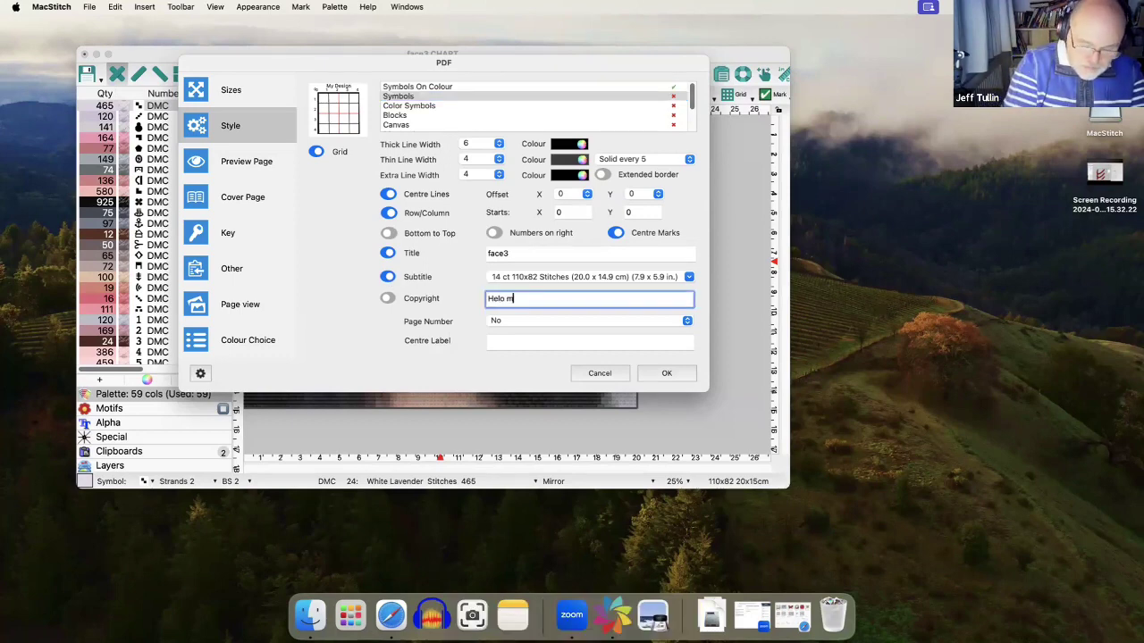
type("um")
left_click(527, 320)
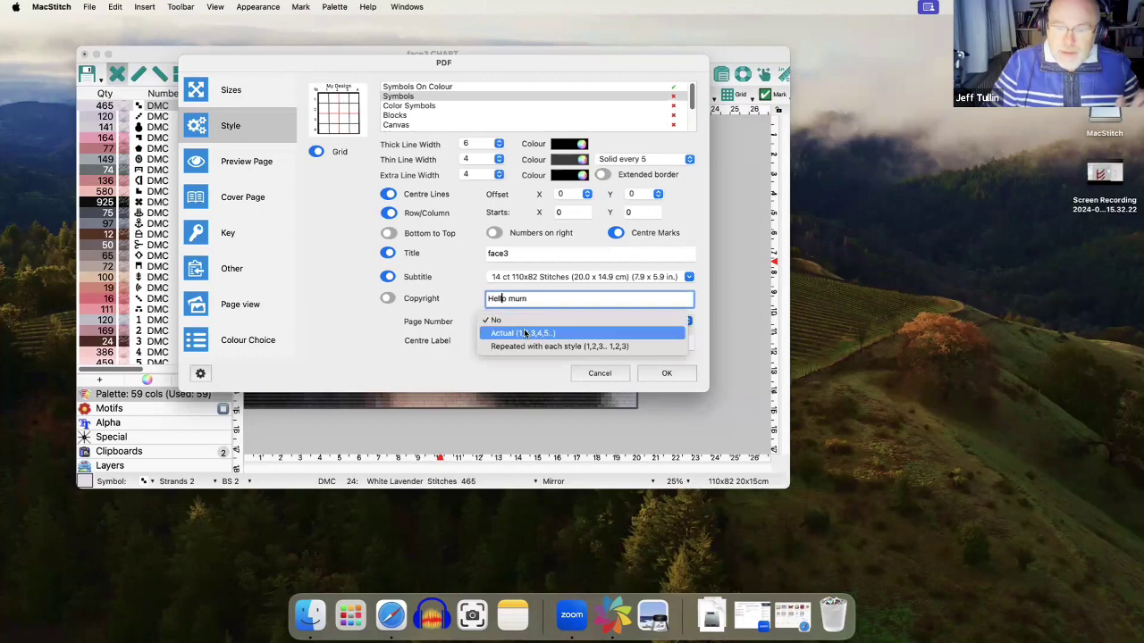
left_click(526, 332)
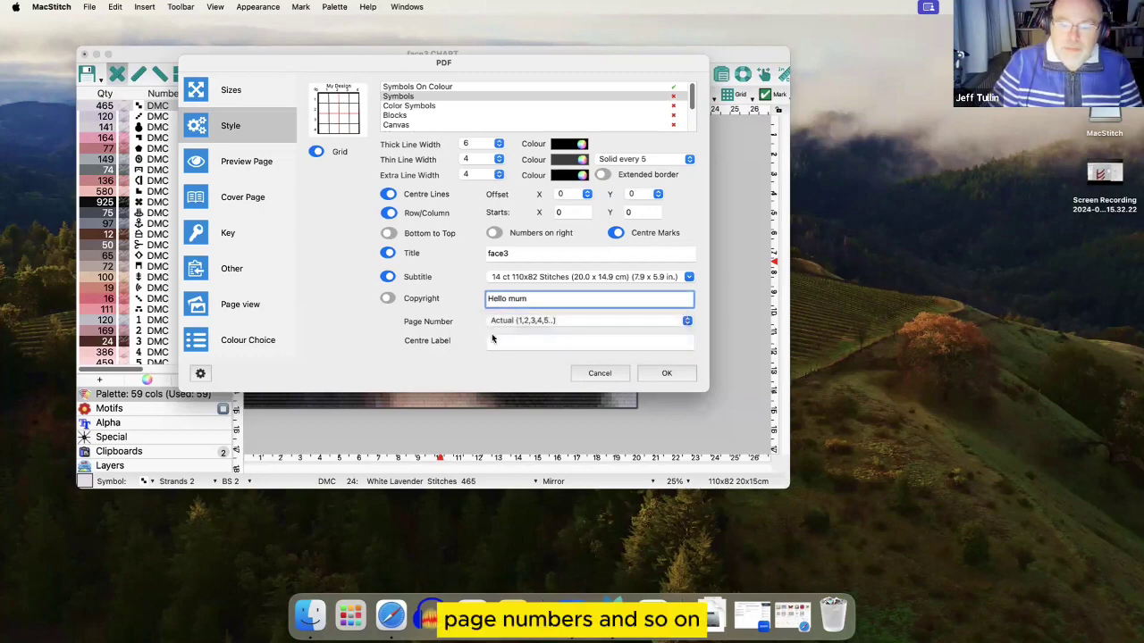
left_click(255, 195)
left_click(253, 166)
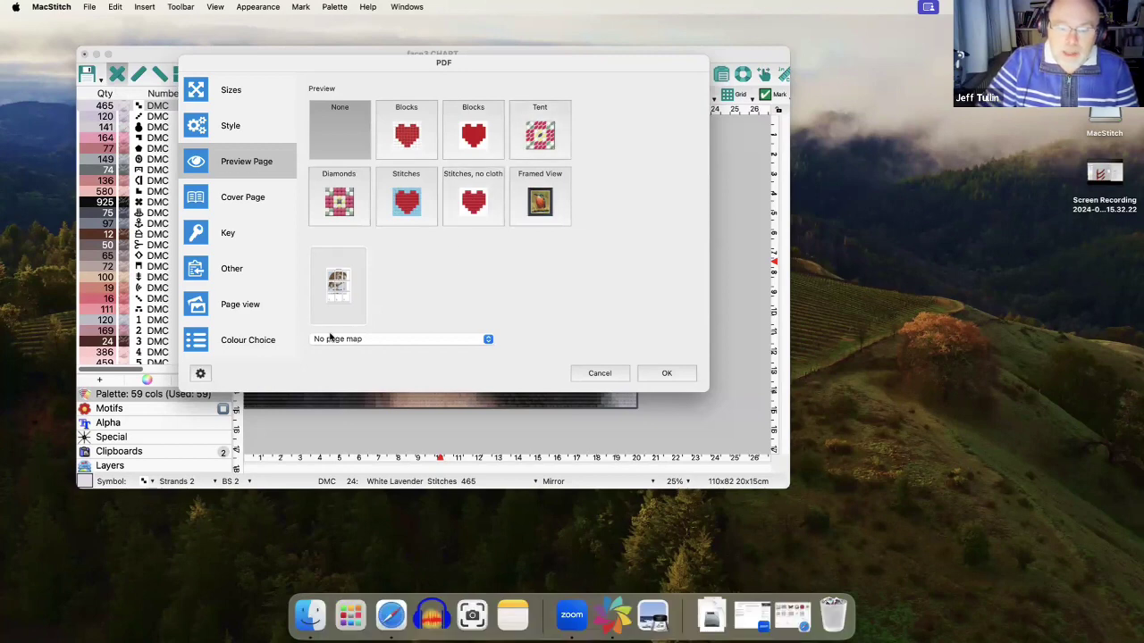
Set the page map option to 'Page map uses color always'
left_click(382, 339)
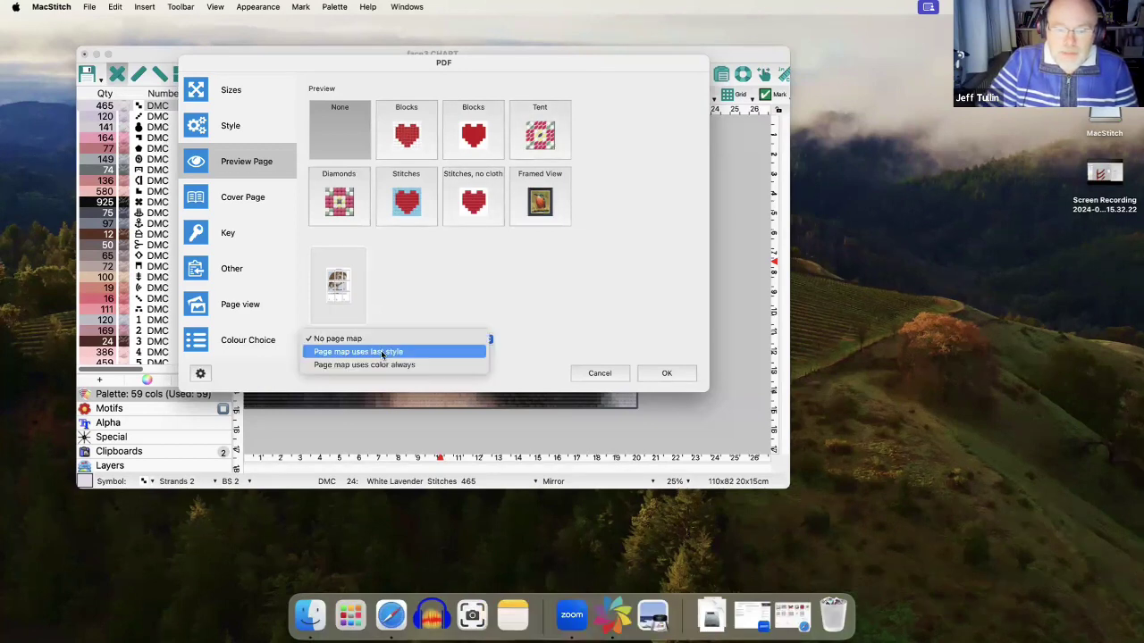
left_click(384, 363)
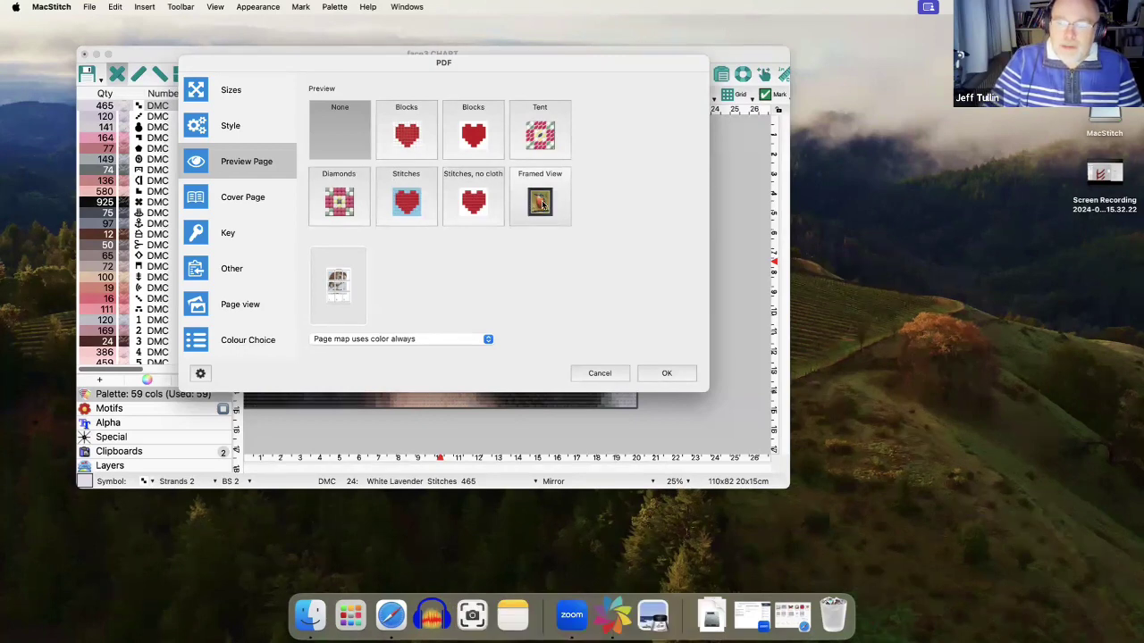
Open the framed view and give the portrait a brass frame at size 150
left_click(540, 202)
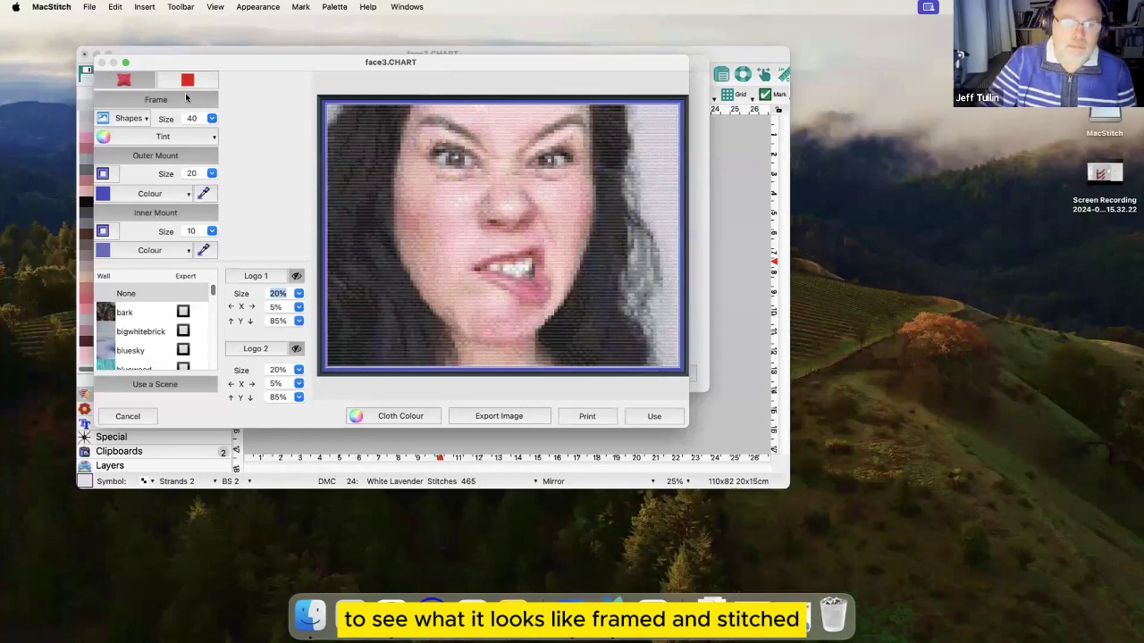
left_click(146, 118)
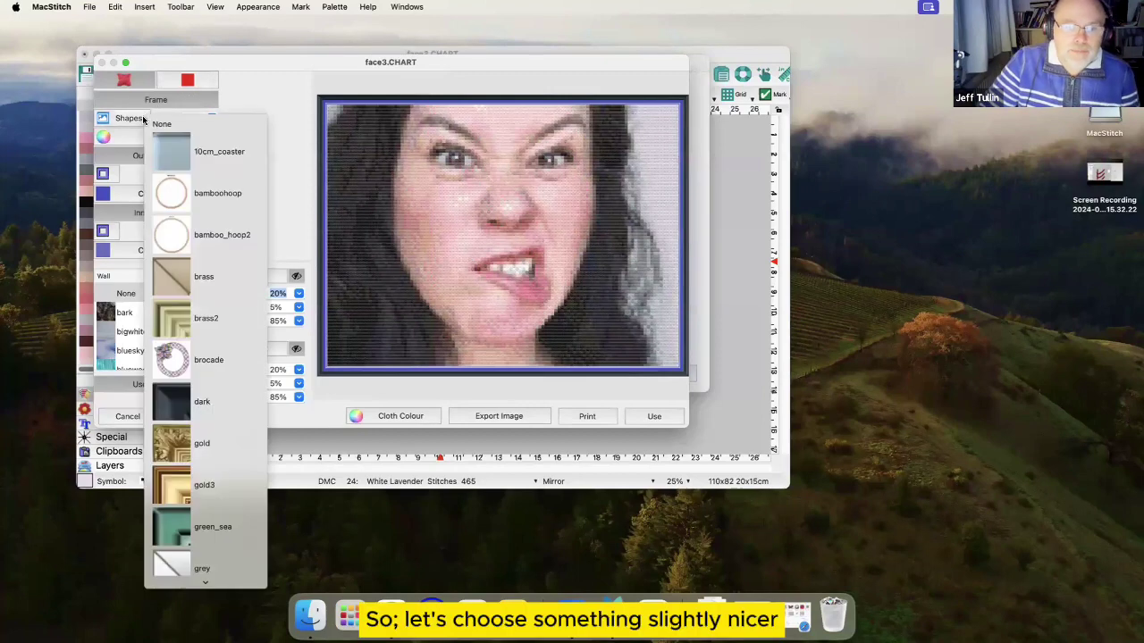
left_click(179, 280)
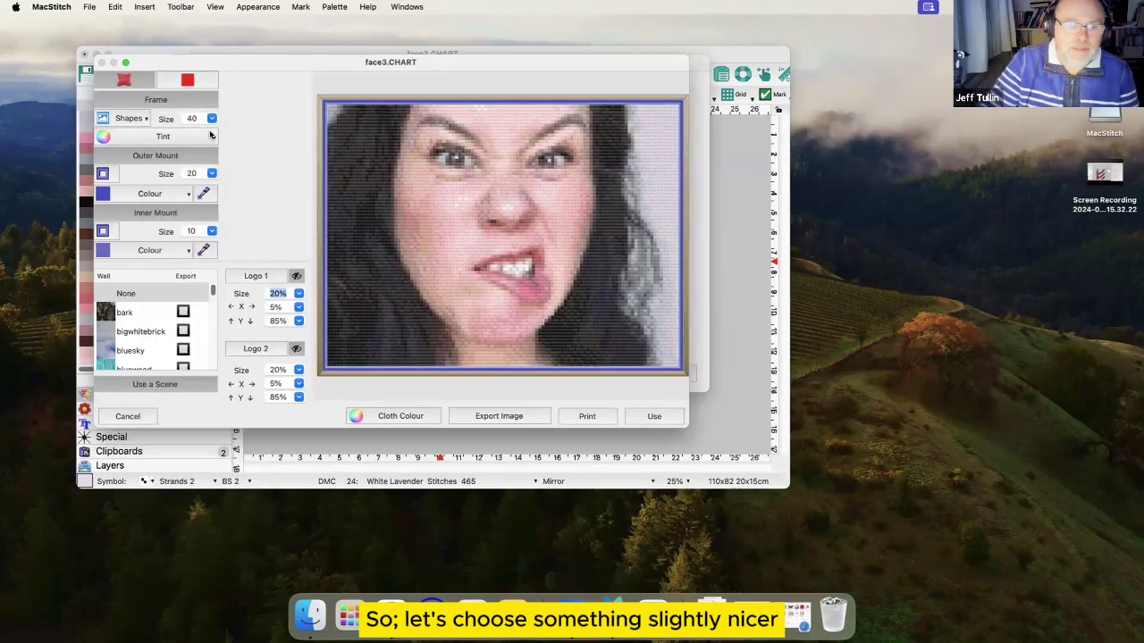
left_click(212, 118)
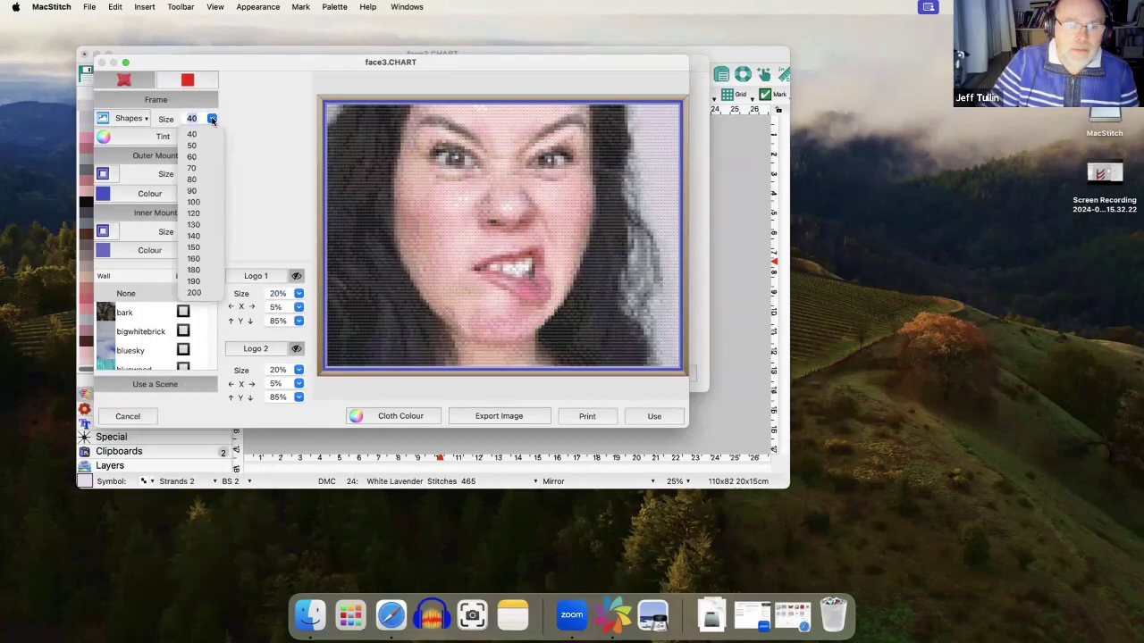
left_click(197, 247)
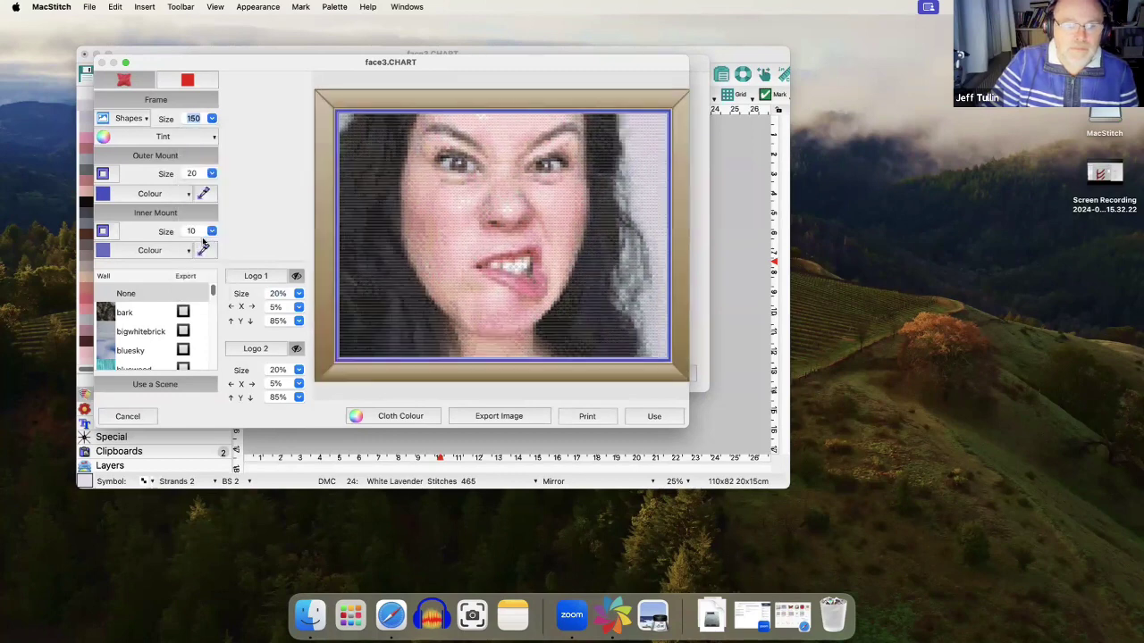
Colour the outer mount orange and the inner mount olive
left_click(105, 195)
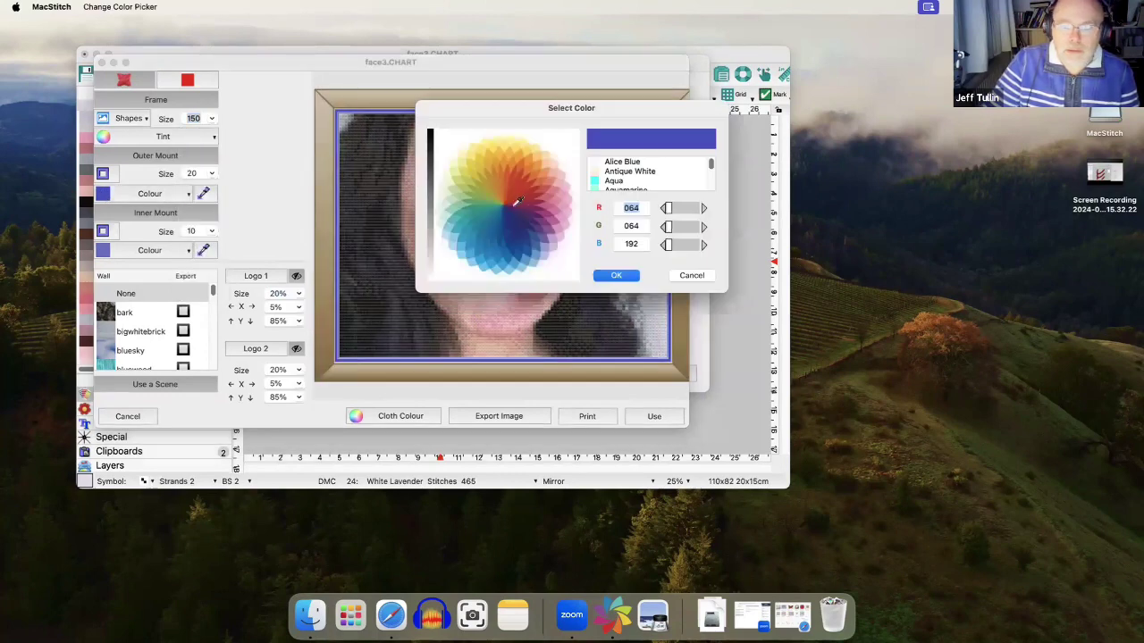
left_click(519, 159)
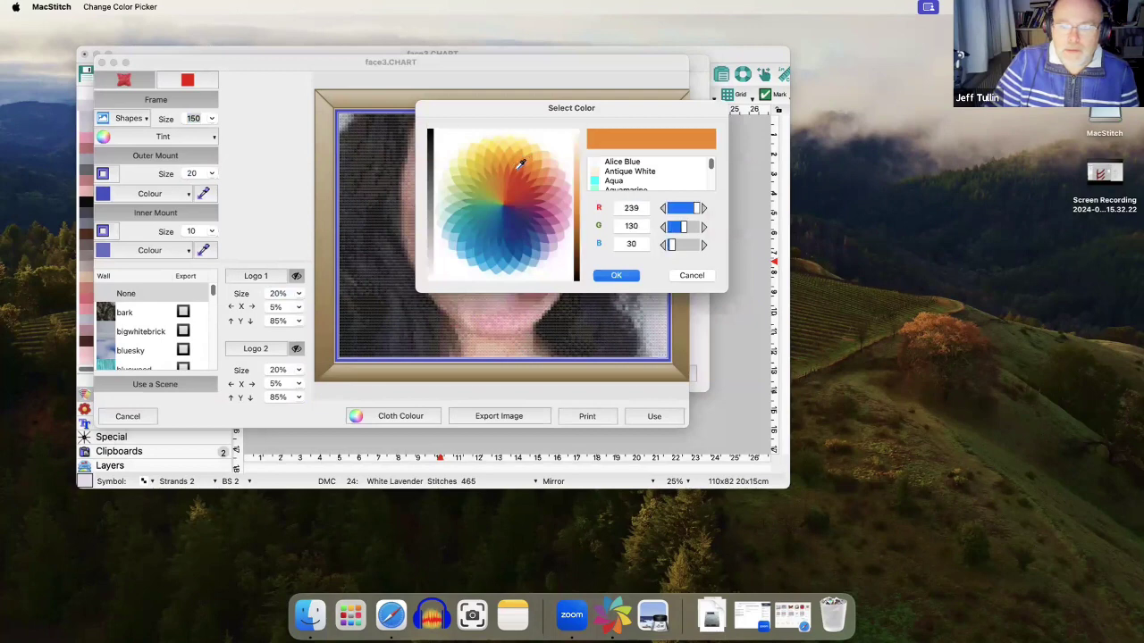
left_click(617, 276)
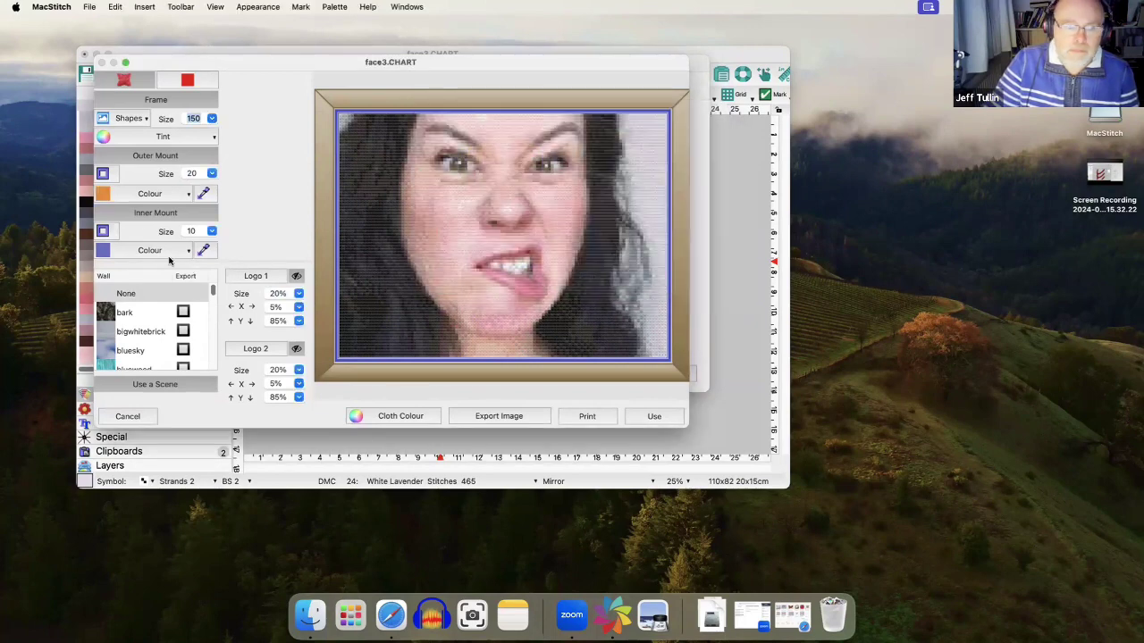
left_click(103, 250)
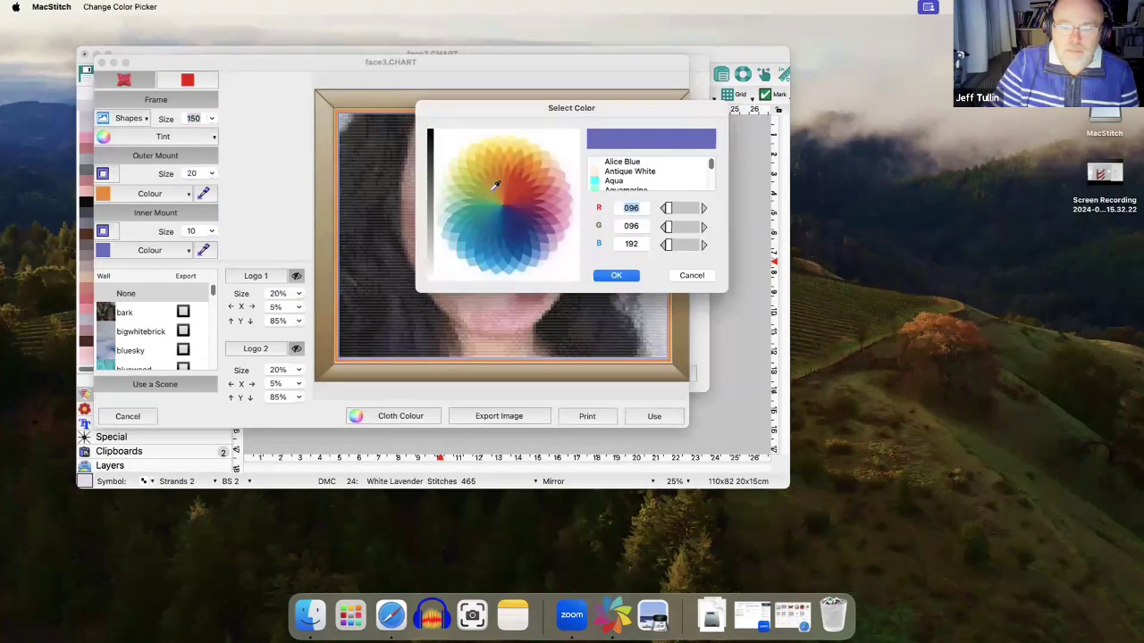
left_click(493, 185)
left_click(616, 275)
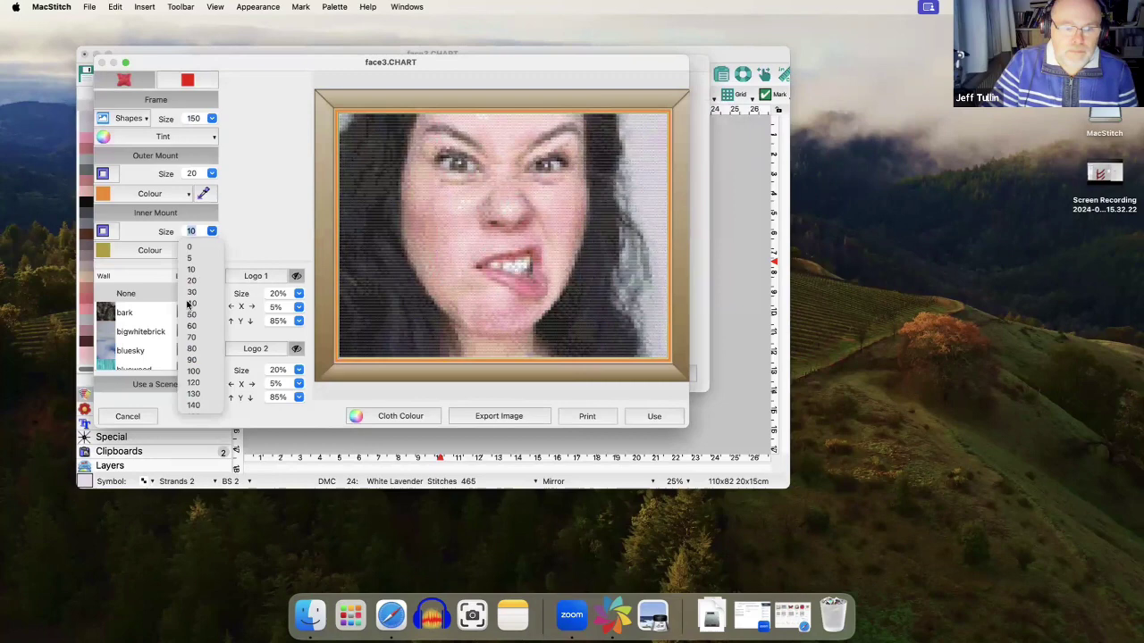
Set the inner mount size to 50 and tick the bark wall
left_click(191, 308)
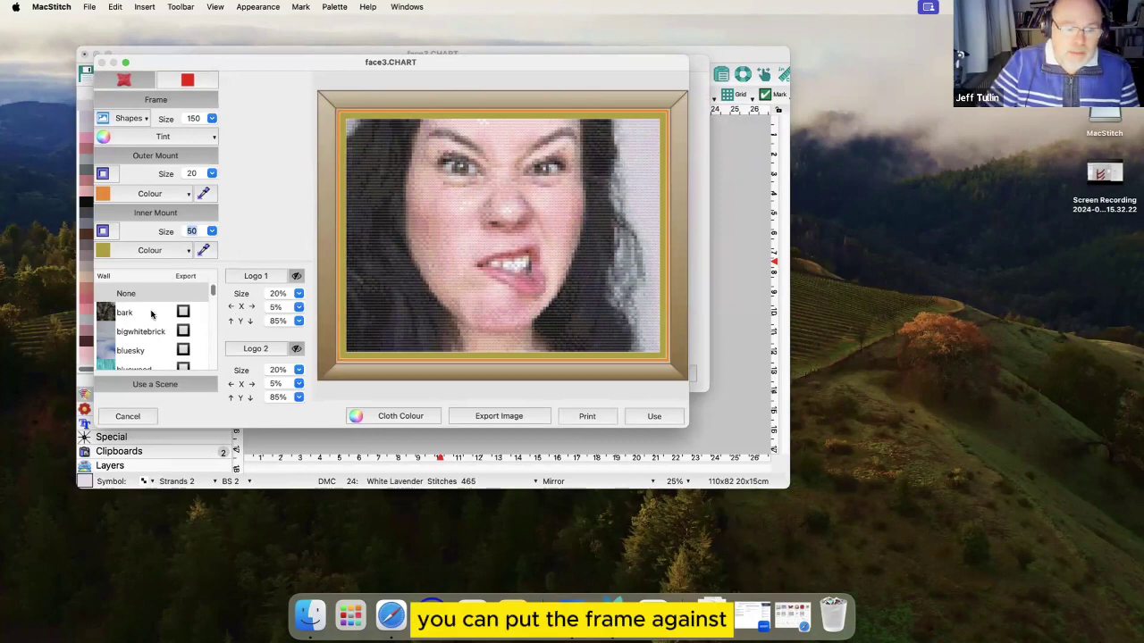
left_click(185, 313)
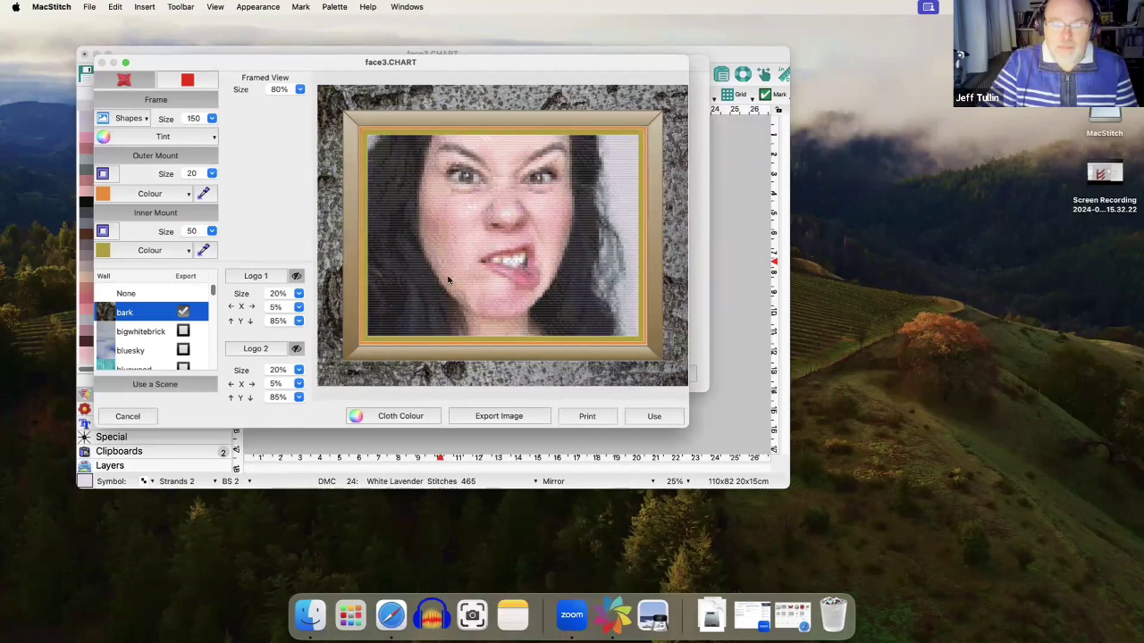
Load the leafy monstera plant scene as the framed view background, dismissing the large-image warning
left_click(177, 385)
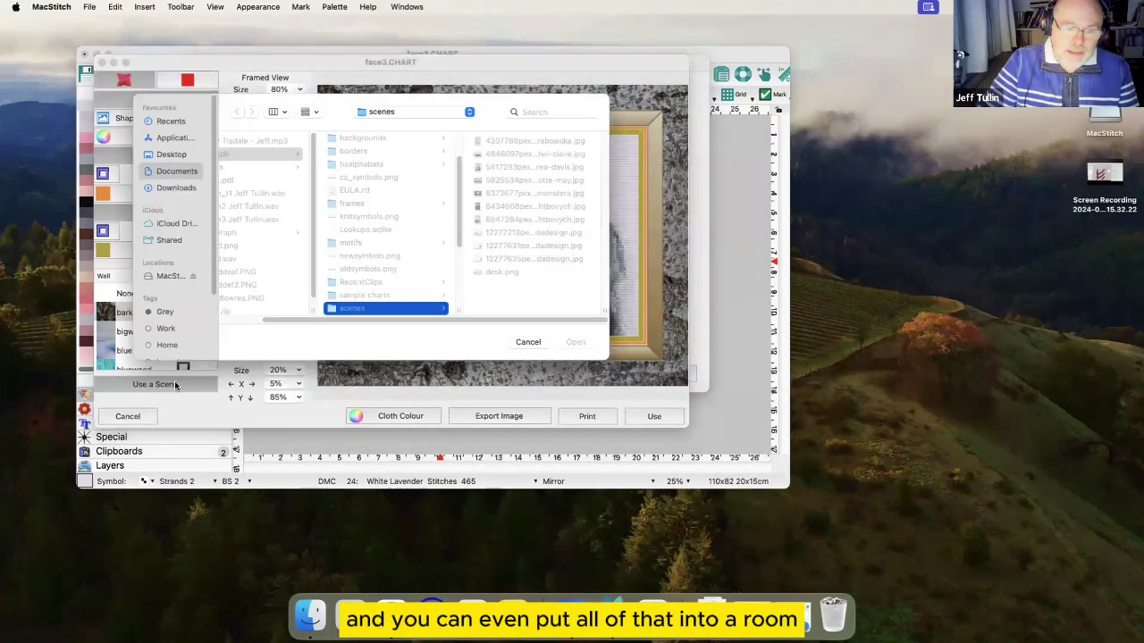
left_click(544, 194)
left_click(575, 342)
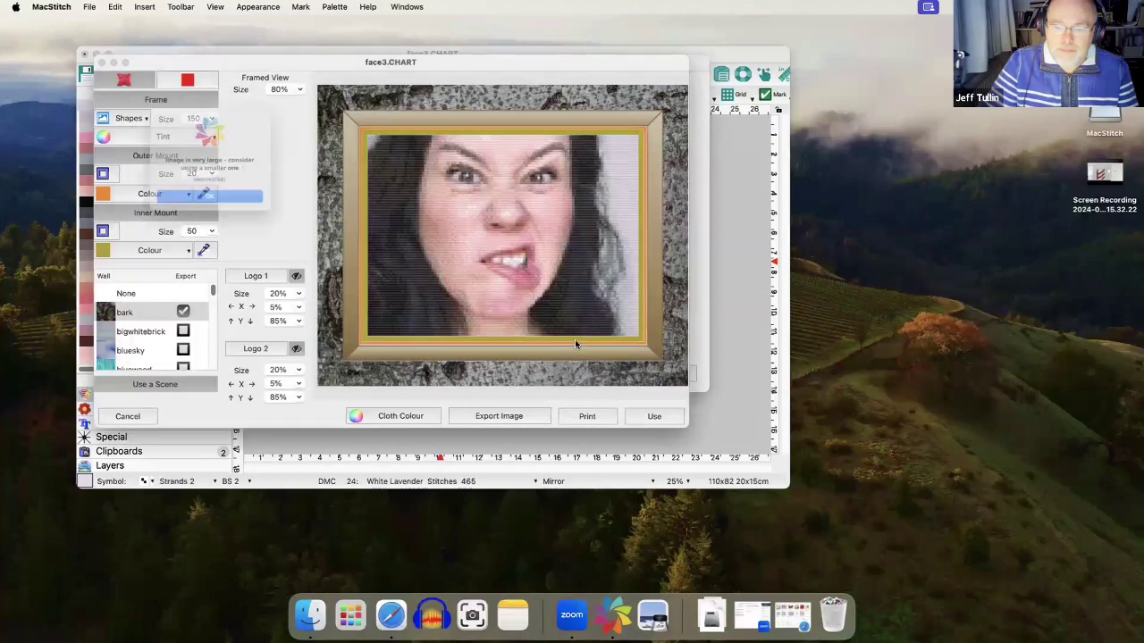
left_click(235, 209)
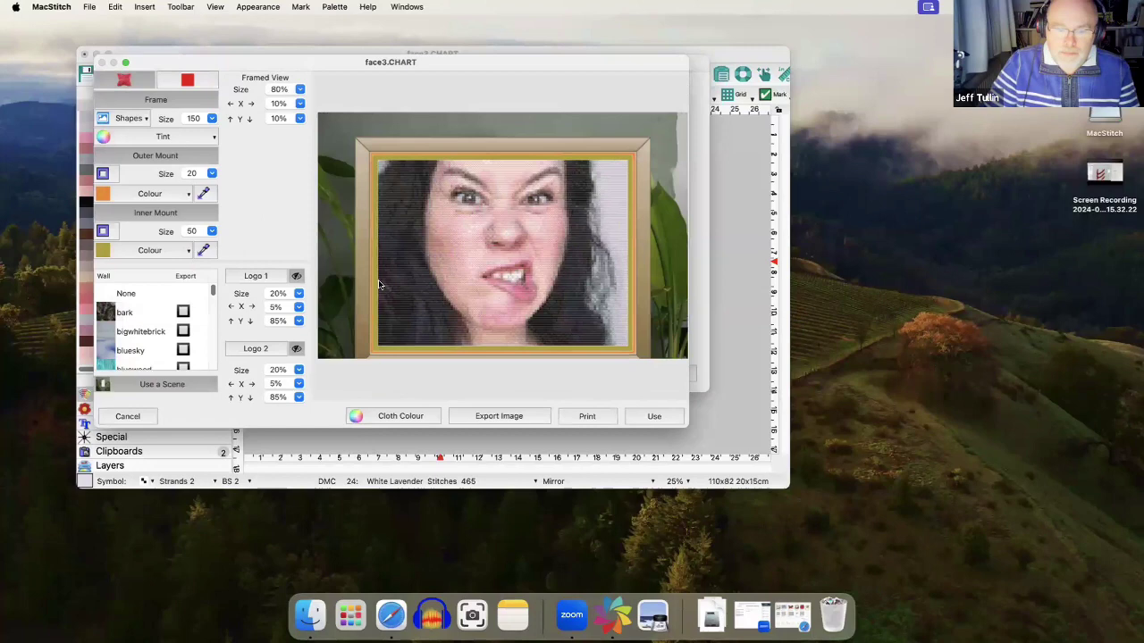
Shrink the framed portrait to 25% and shift it horizontally to X 33%
left_click(300, 90)
left_click(278, 151)
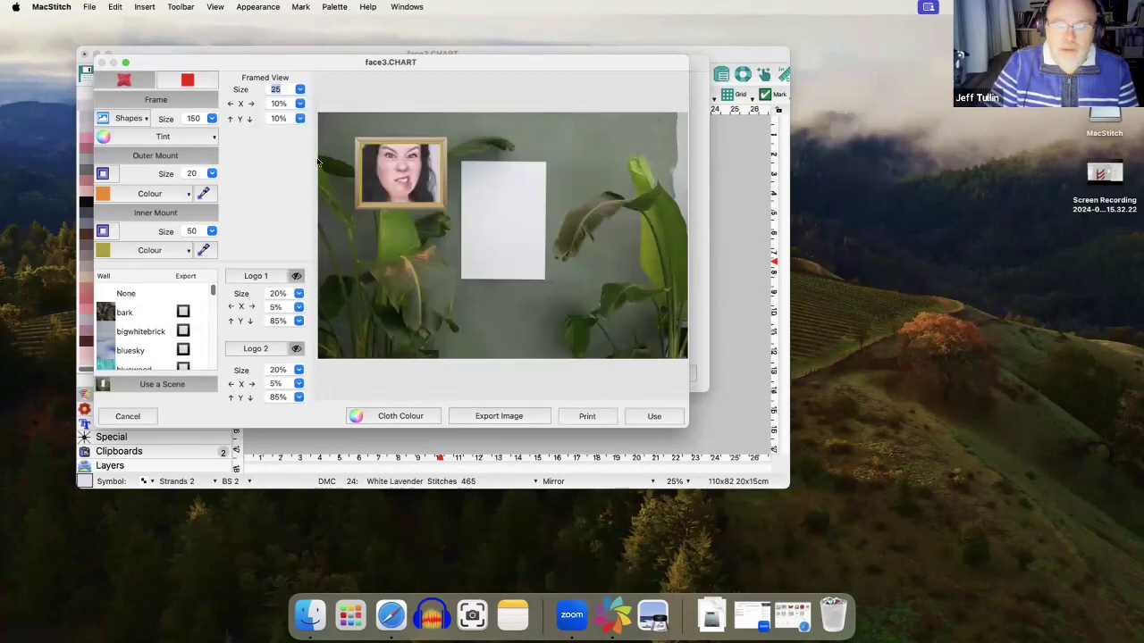
left_click(300, 104)
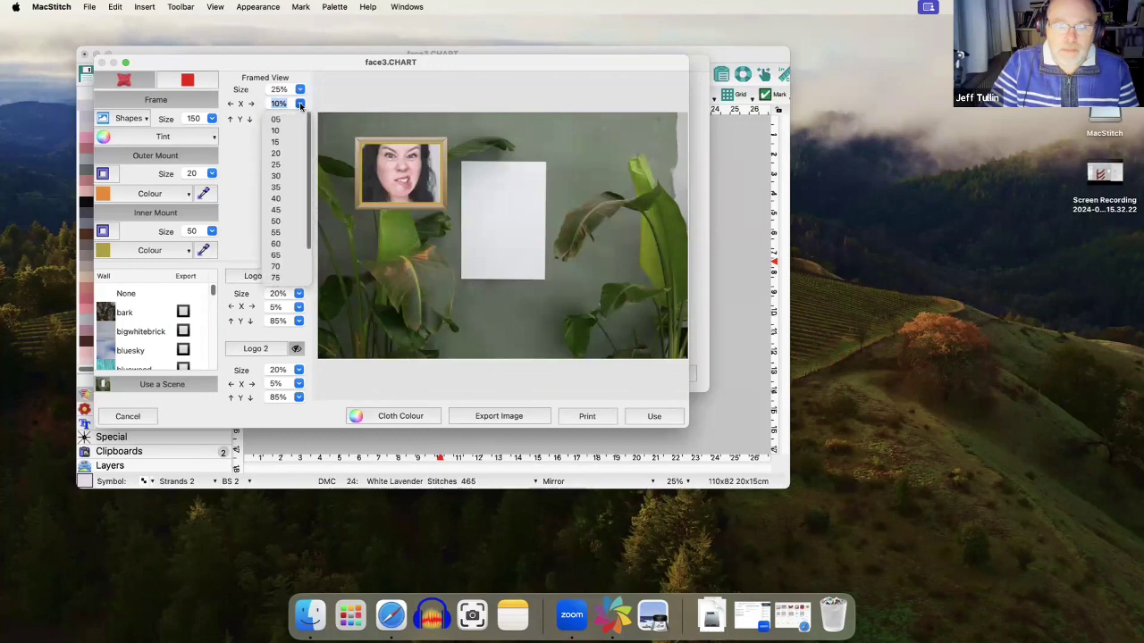
type("20")
key("Return")
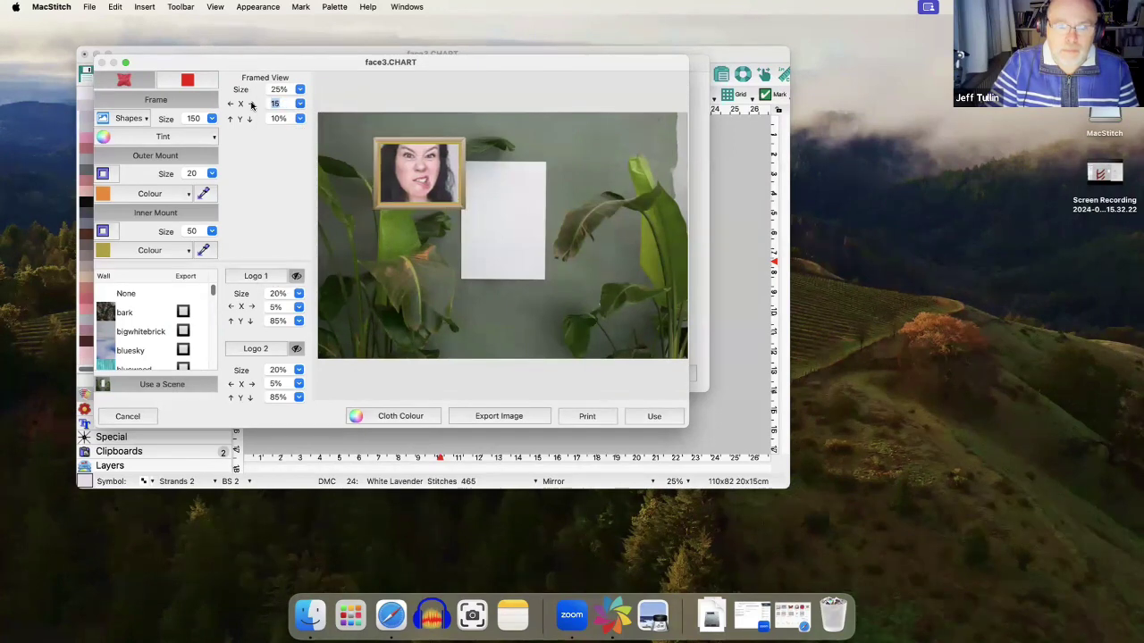
left_click(252, 104)
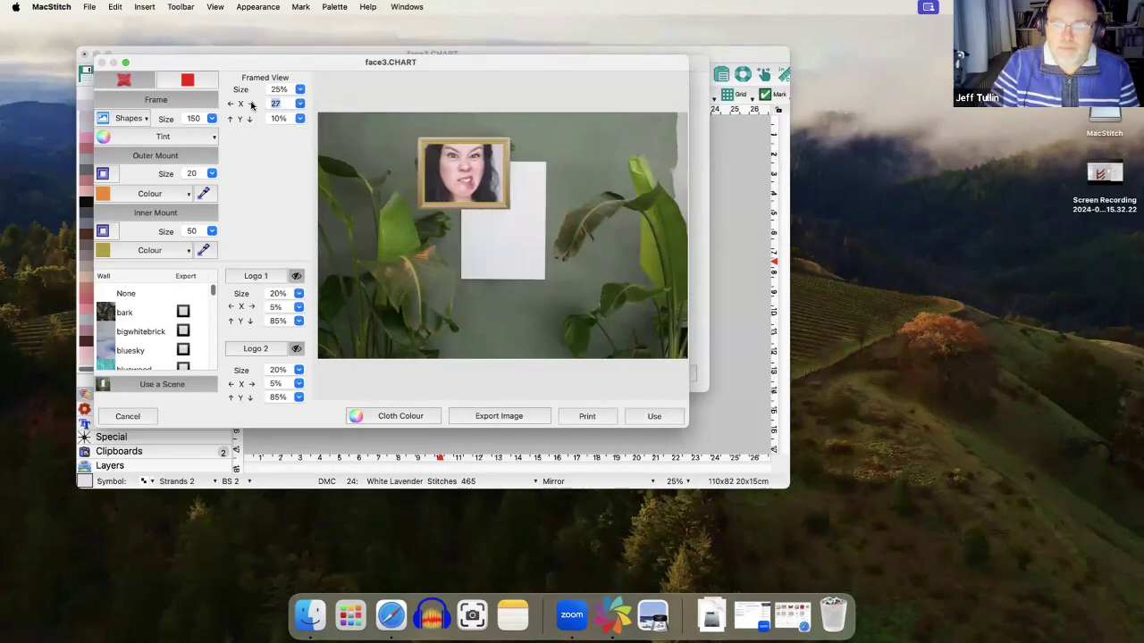
left_click(252, 105)
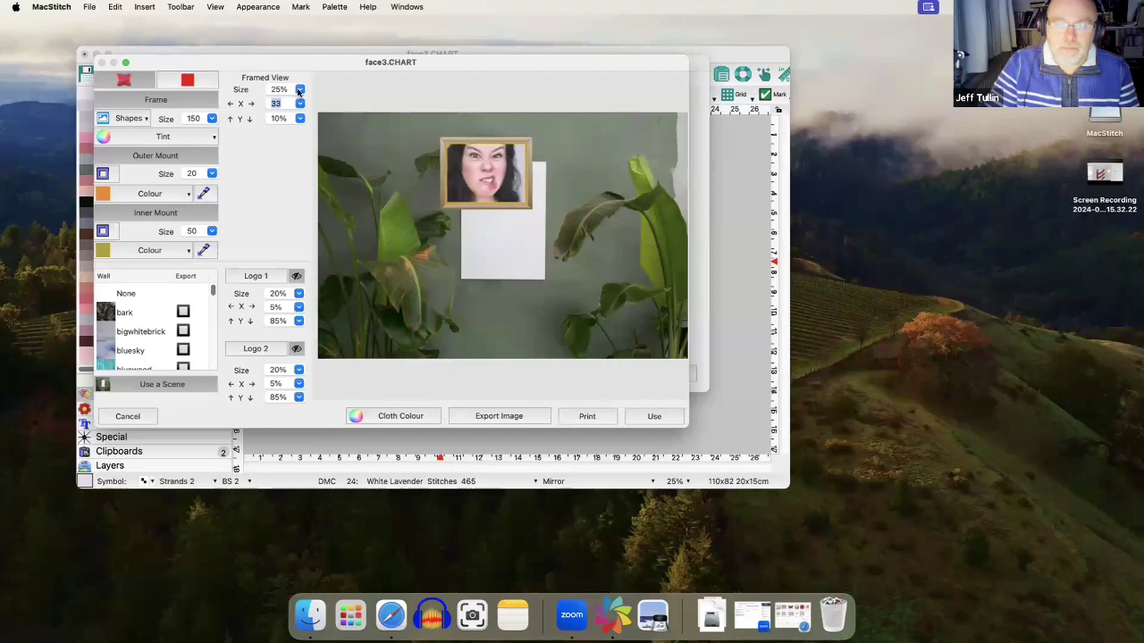
Enlarge the portrait to 45%, move it down to Y 17%, and accept the framed view
left_click(300, 91)
left_click(278, 195)
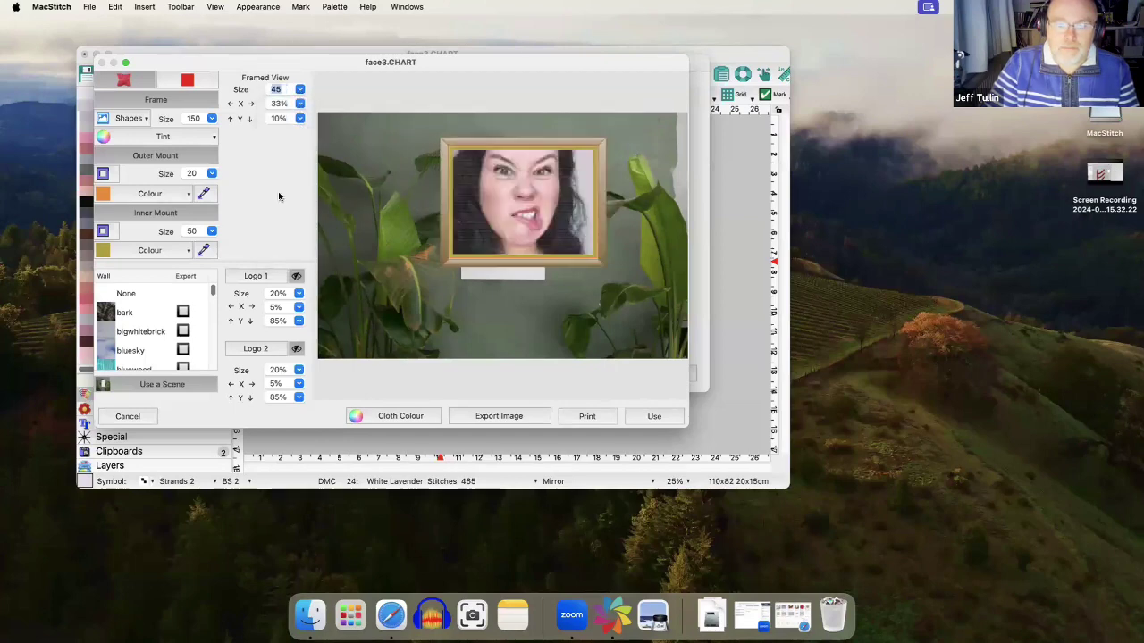
left_click(250, 119)
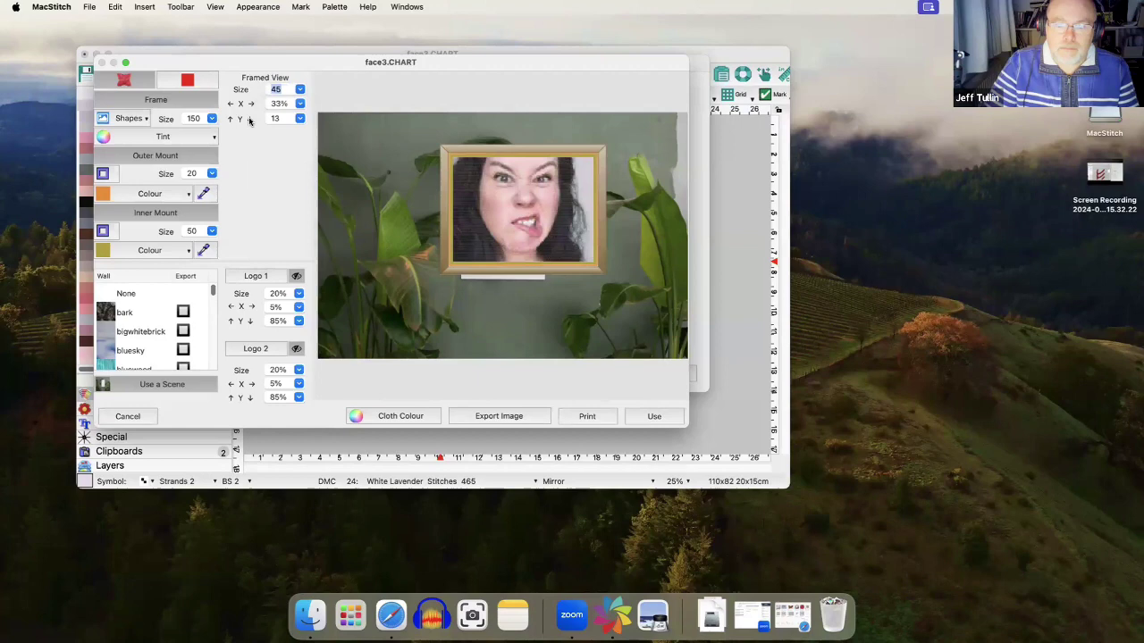
left_click(251, 119)
left_click(250, 119)
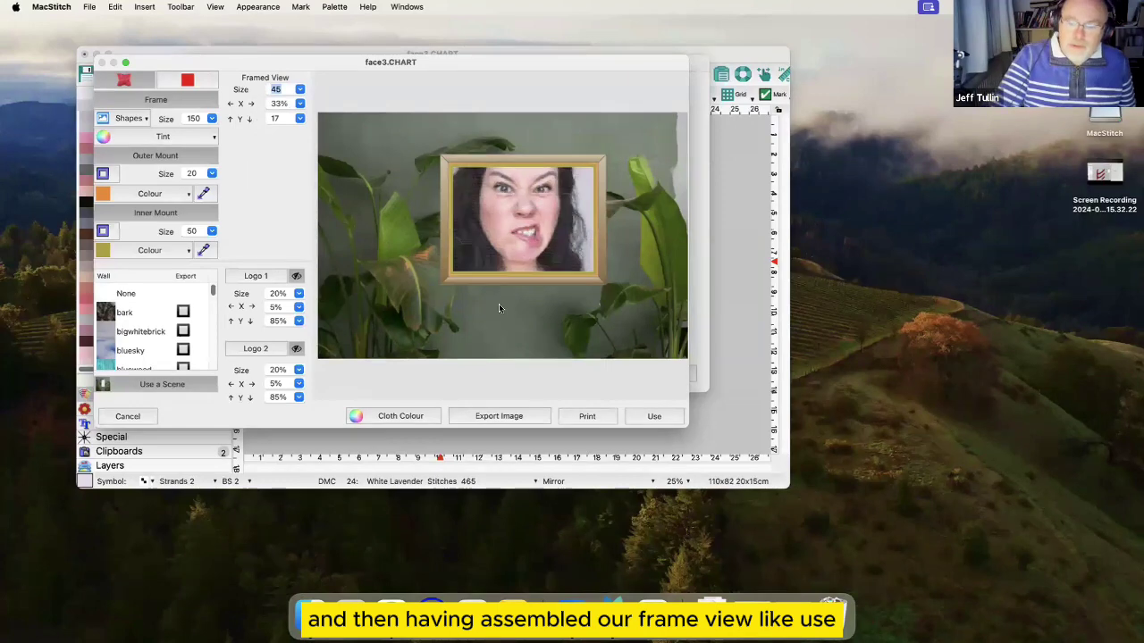
left_click(654, 418)
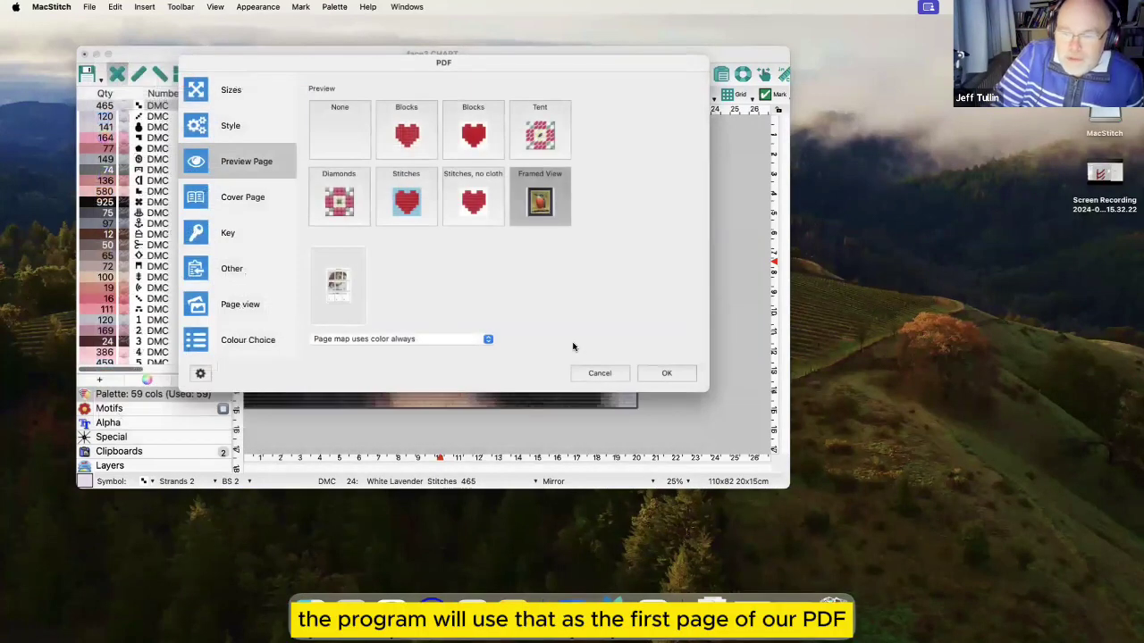
Switch on the Thread Sorter page in the Cover Page options
left_click(258, 200)
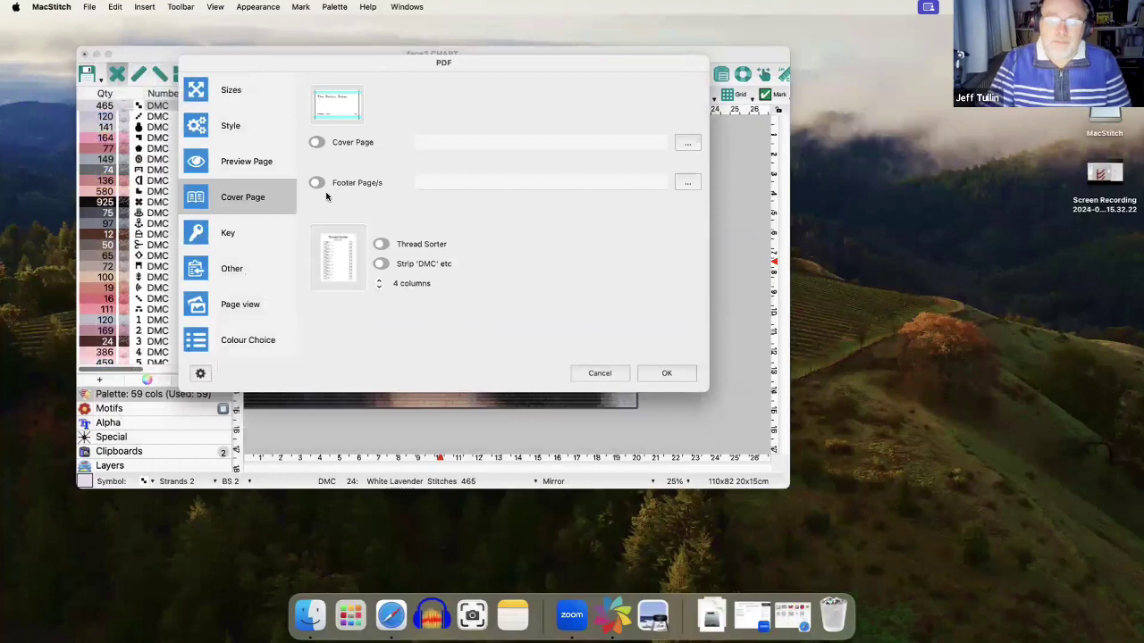
left_click(383, 244)
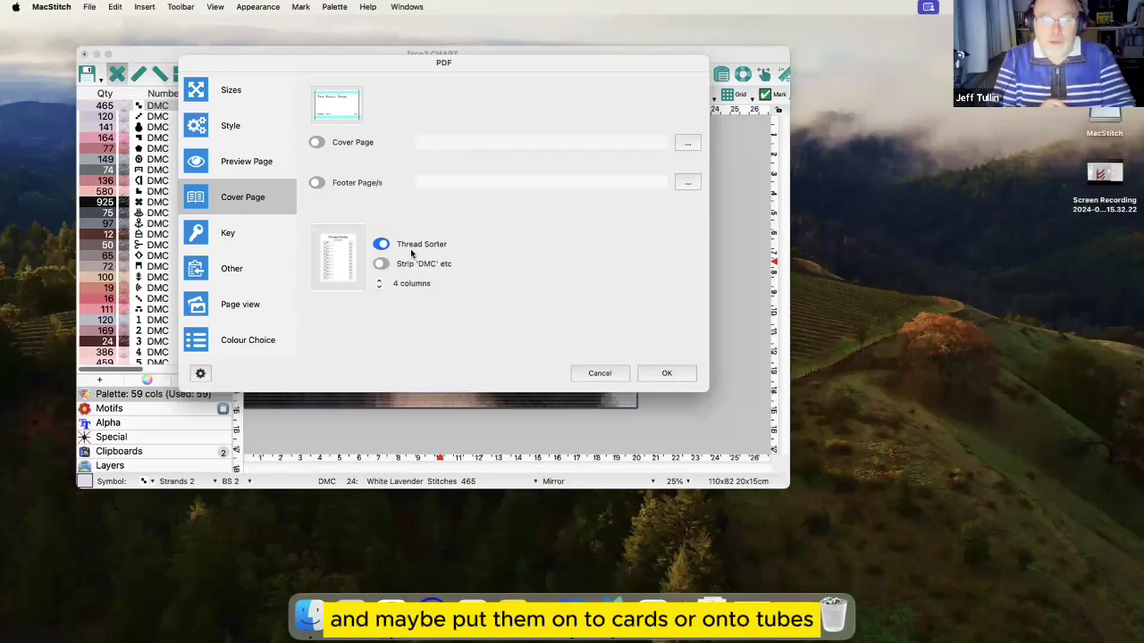
On the Key page, resize the Number and Strands columns of the key table
left_click(240, 234)
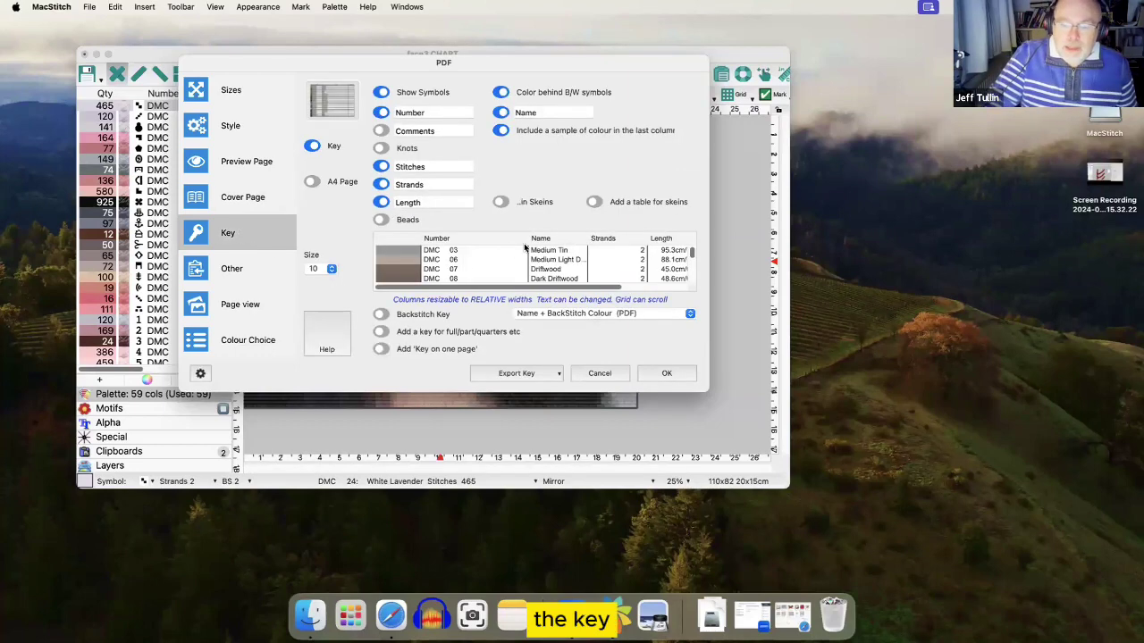
left_click_drag(528, 241, 477, 239)
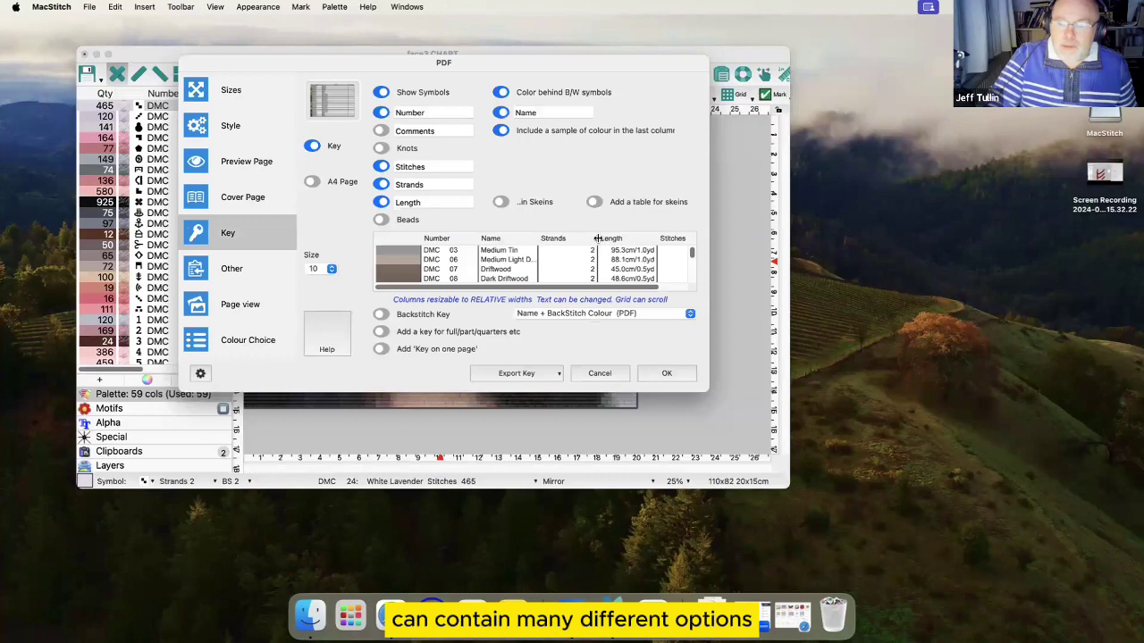
left_click_drag(597, 240, 617, 240)
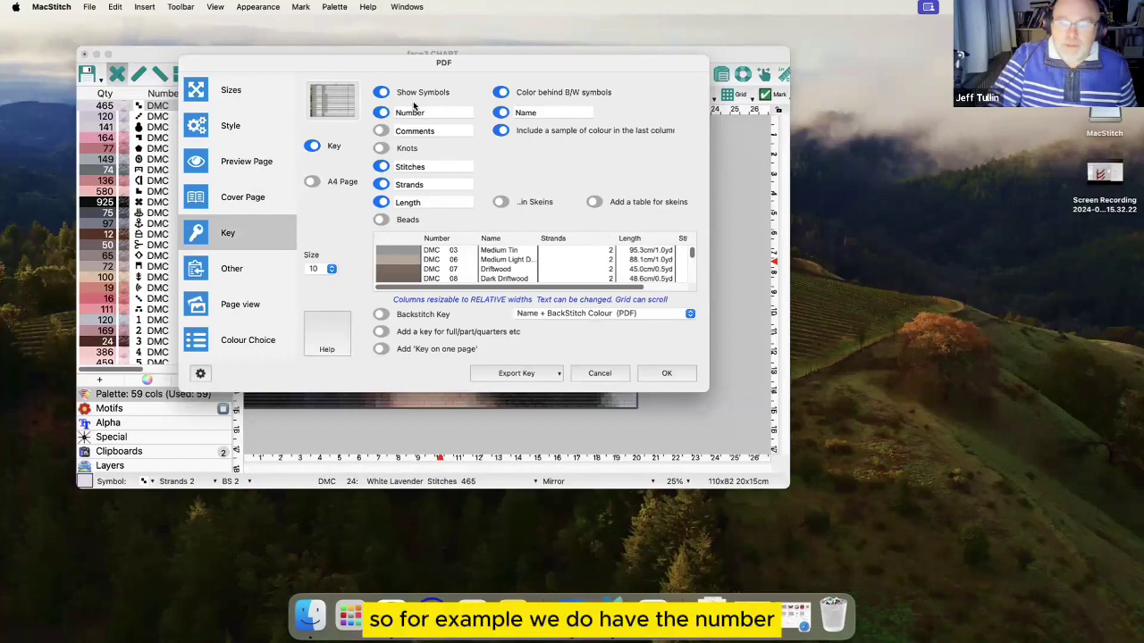
left_click(380, 114)
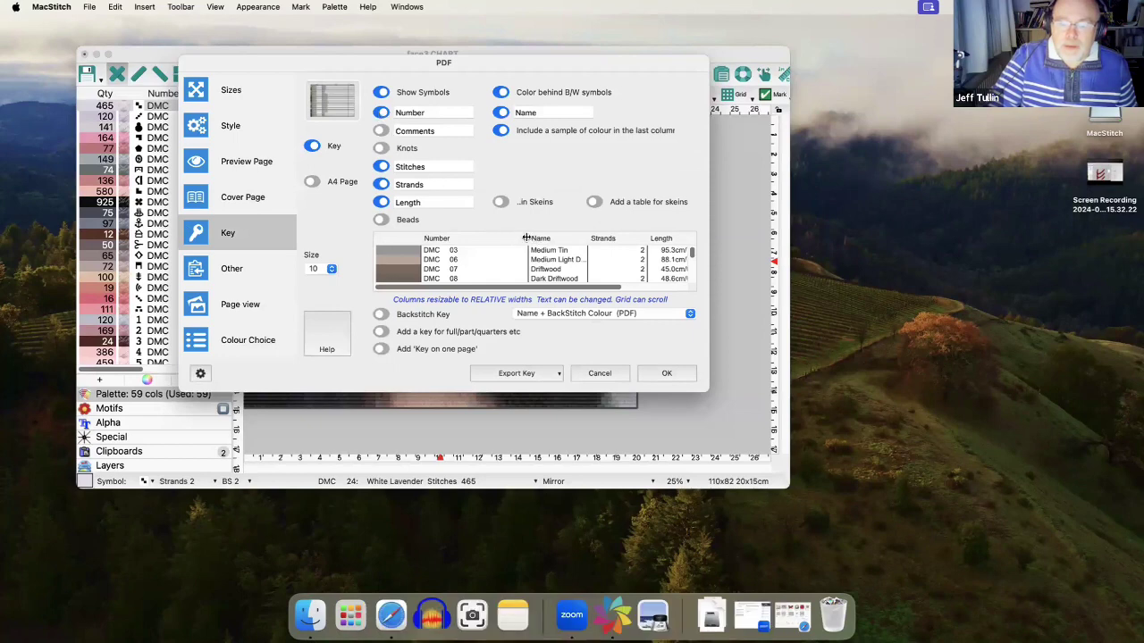
left_click_drag(528, 240, 633, 239)
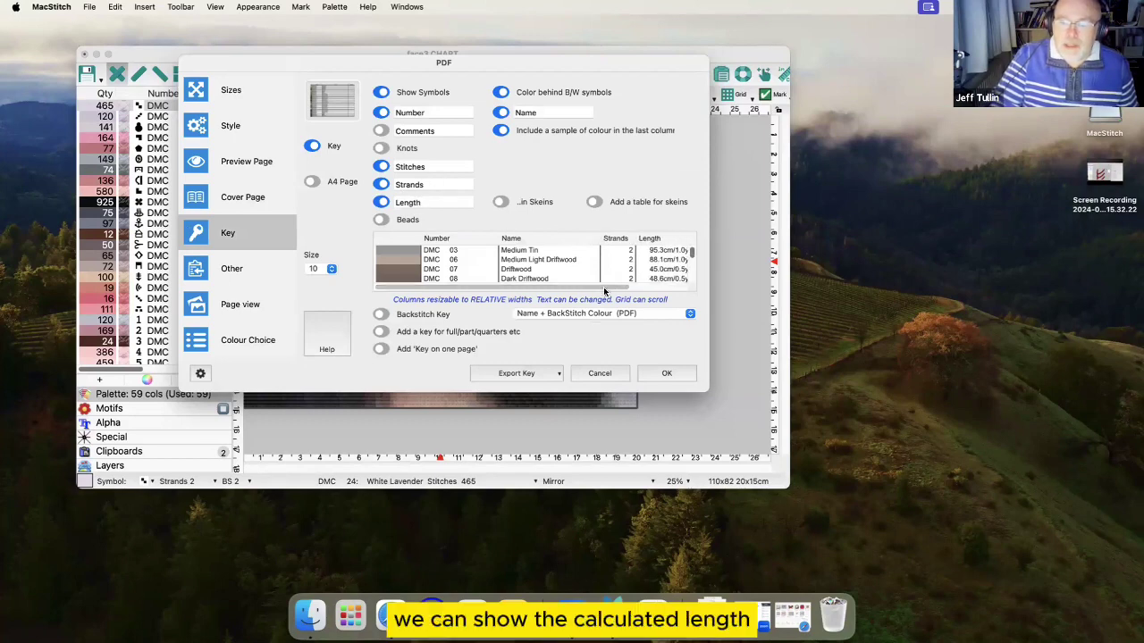
scroll(646, 254, "right", 2)
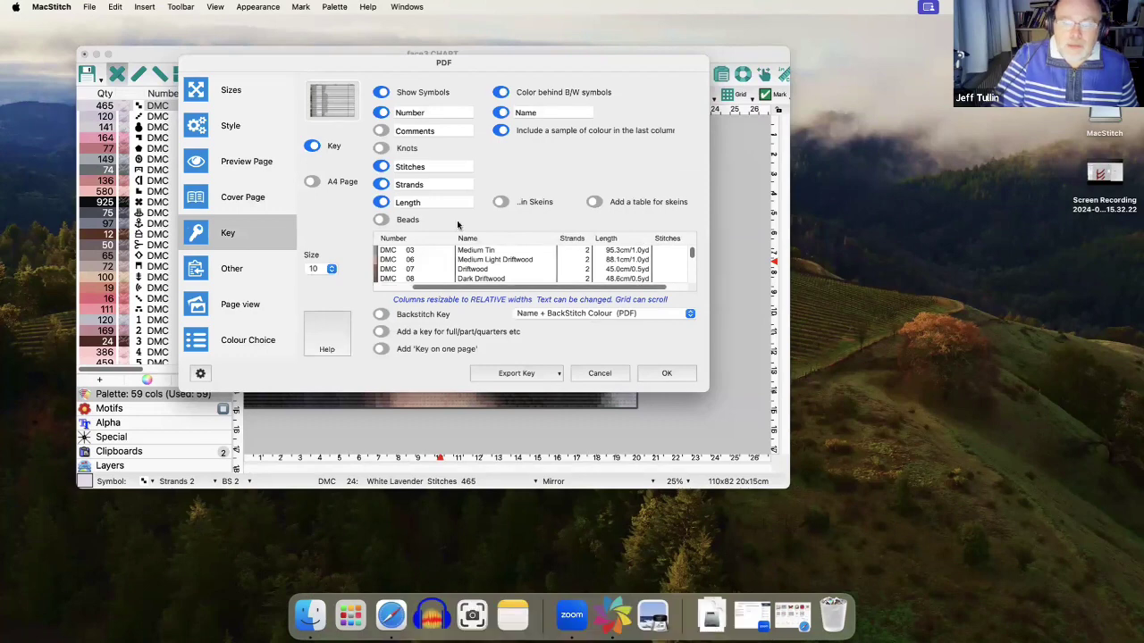
Turn off Stitches, show lengths in skeins, and add a skeins table and backstitch key
left_click(382, 167)
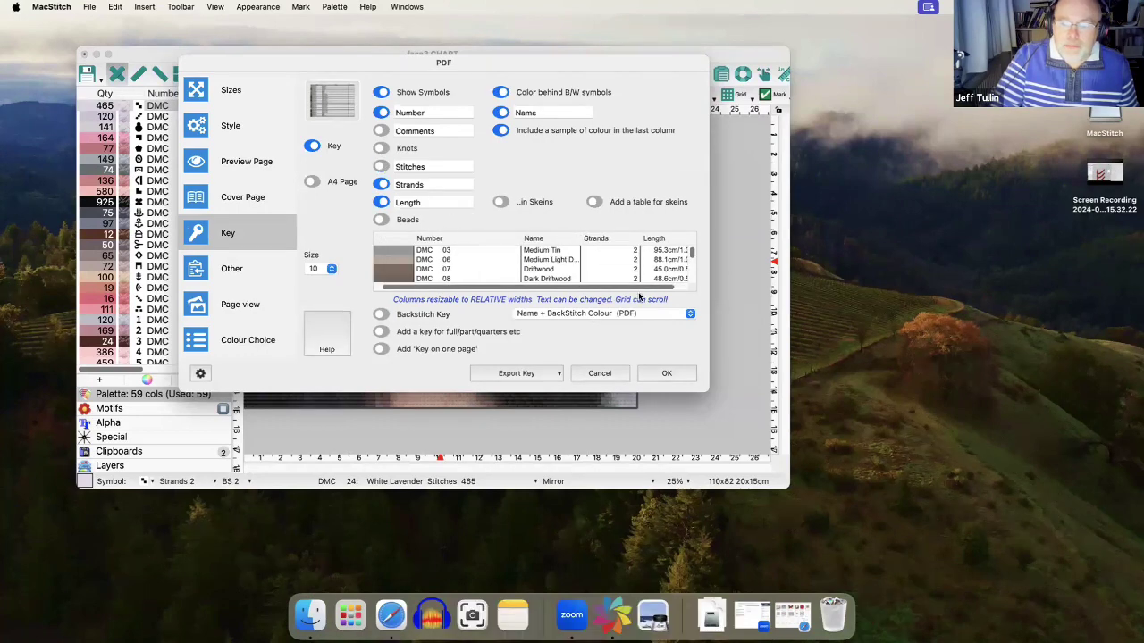
left_click(501, 202)
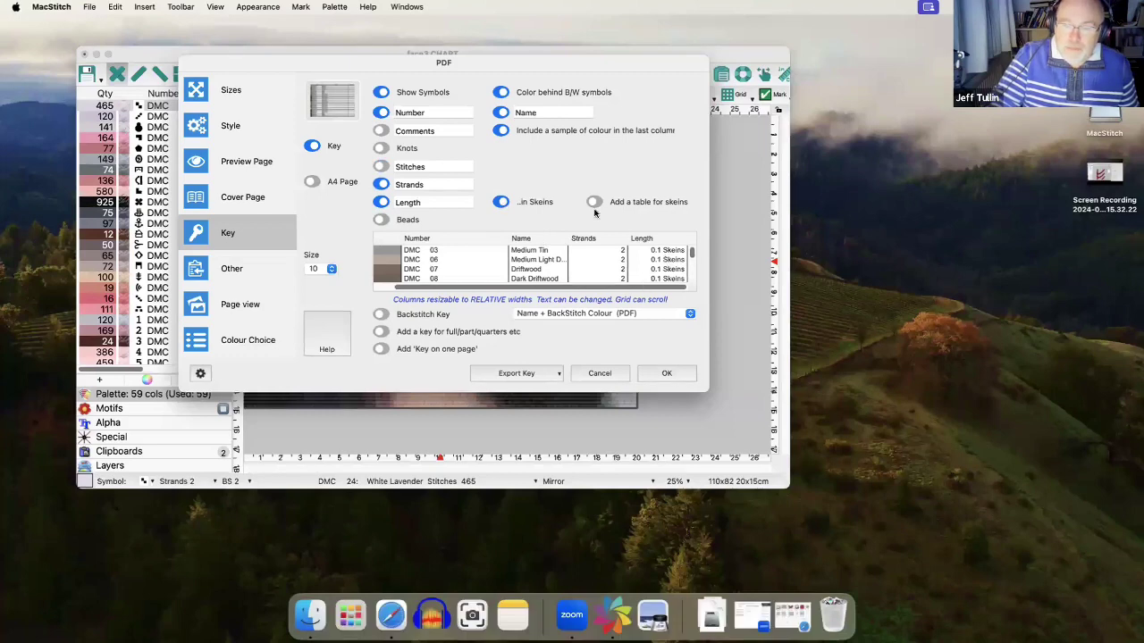
left_click(655, 203)
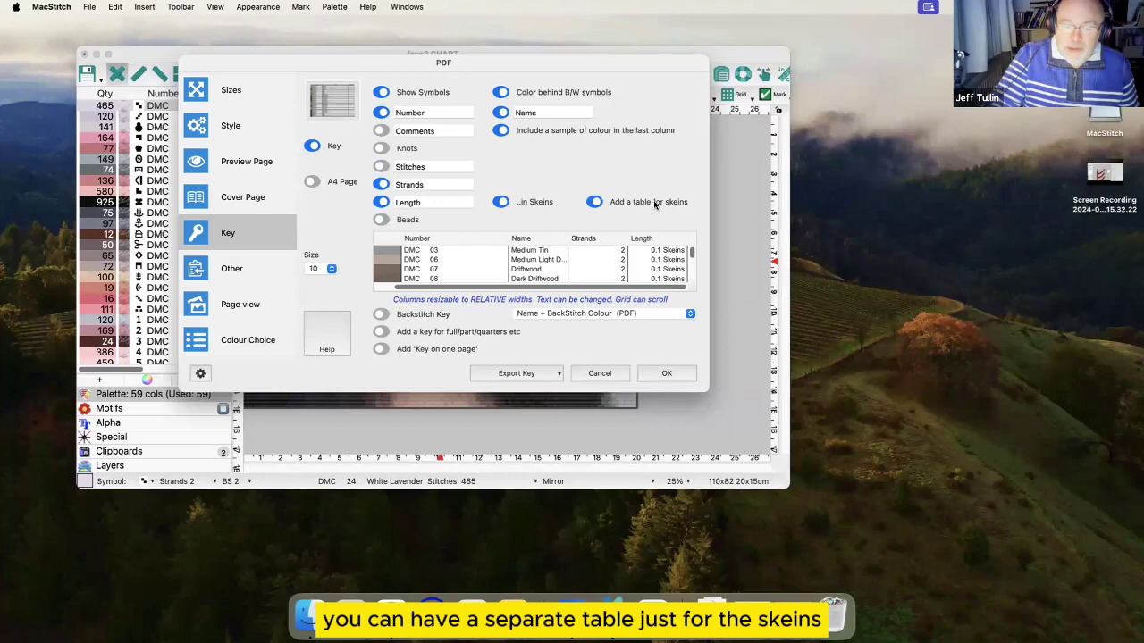
left_click(383, 316)
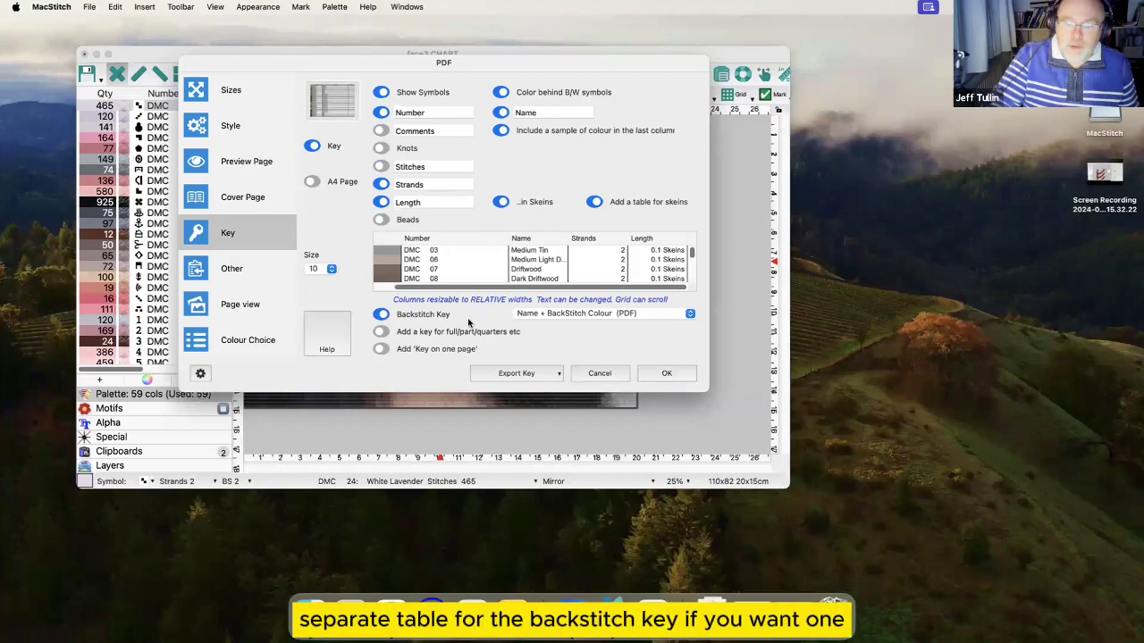
Under Other, tick the 18 ct and 20 ct rows in Sizes
left_click(231, 272)
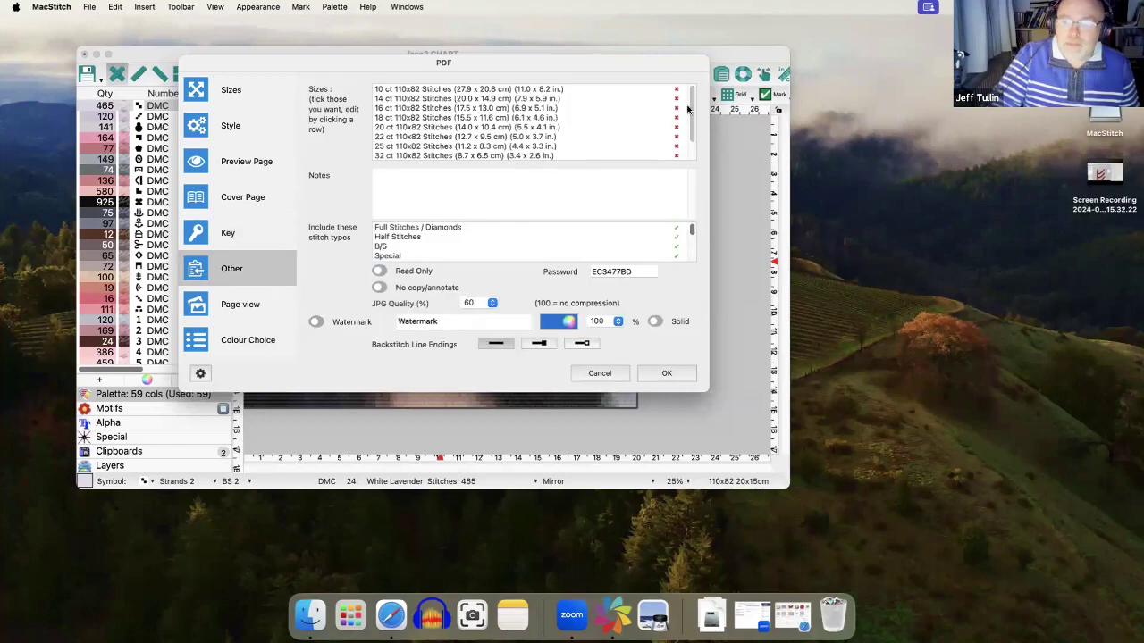
scroll(689, 106, "down", 3)
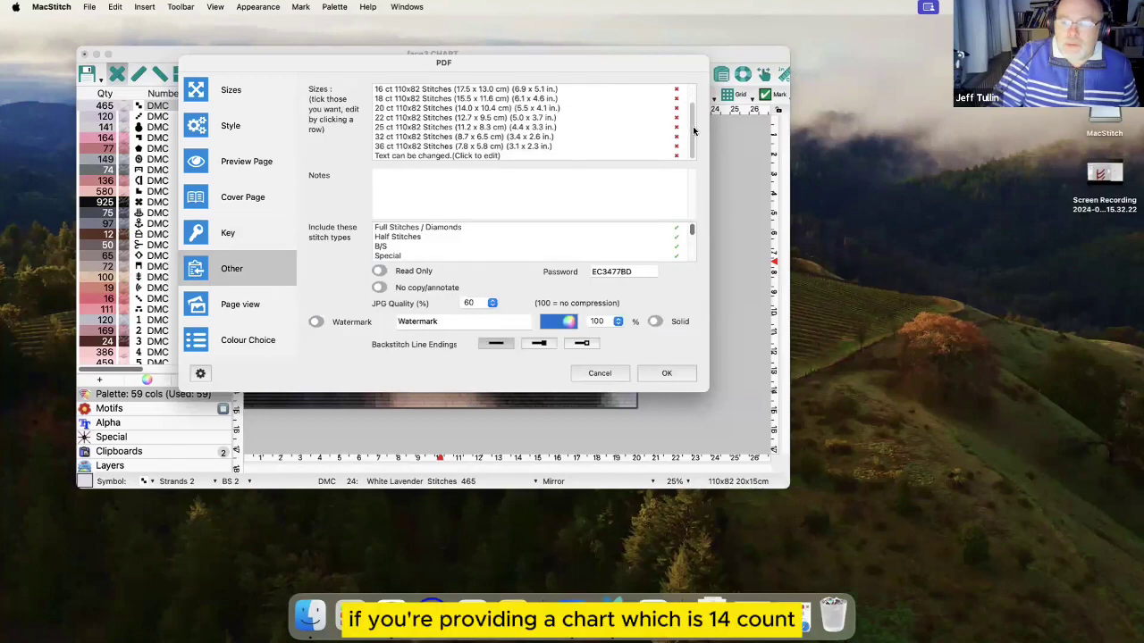
scroll(693, 102, "up", 2)
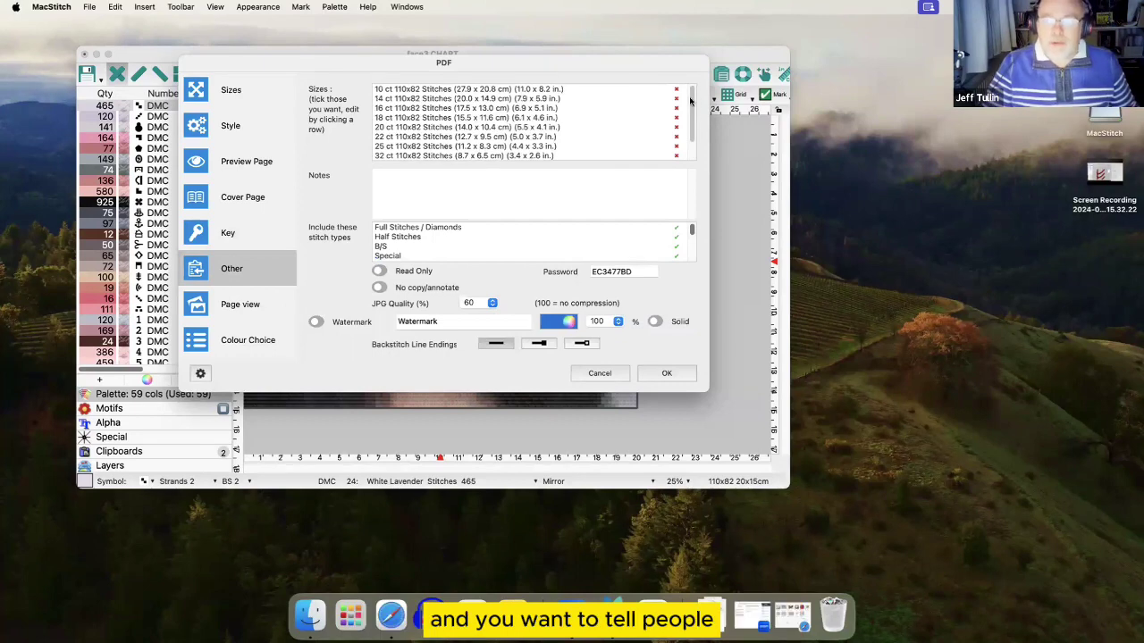
left_click(676, 120)
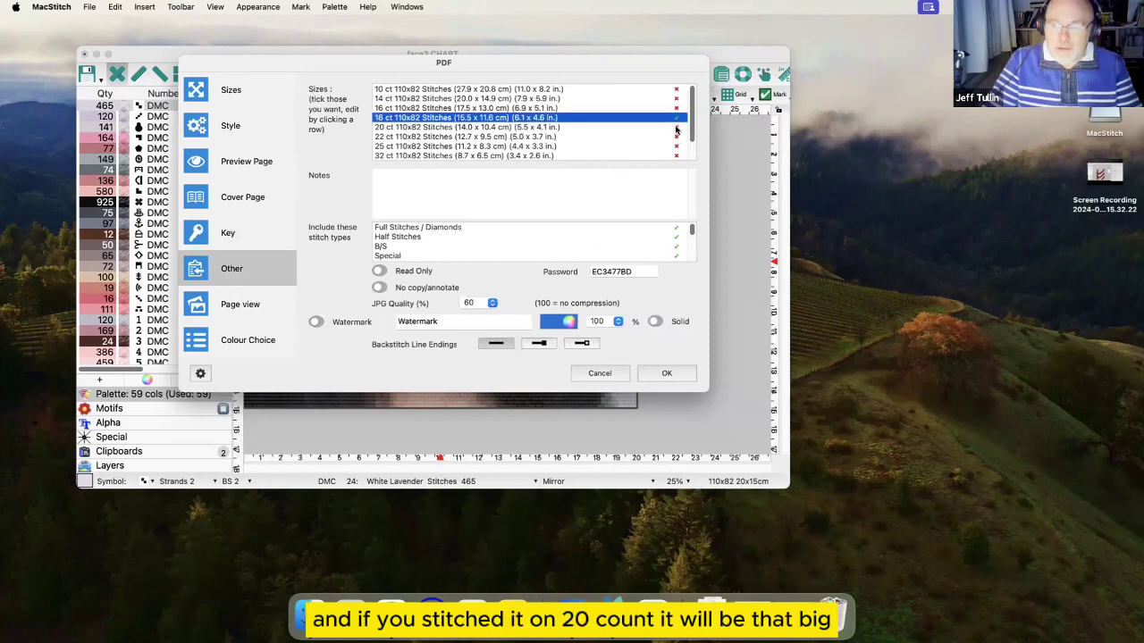
left_click(676, 130)
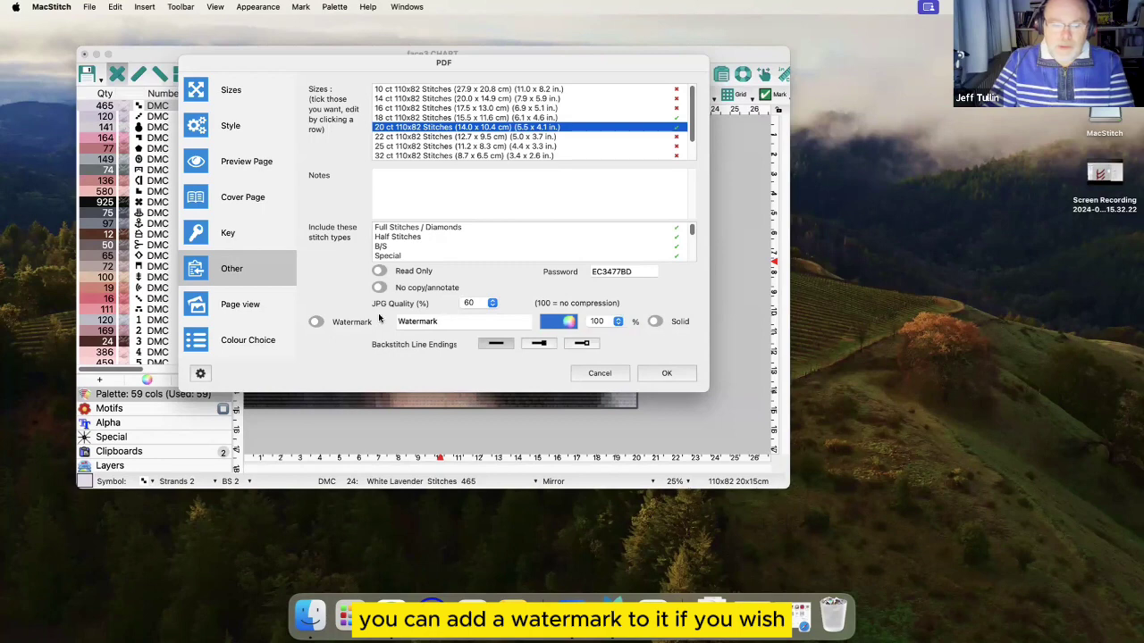
left_click(273, 340)
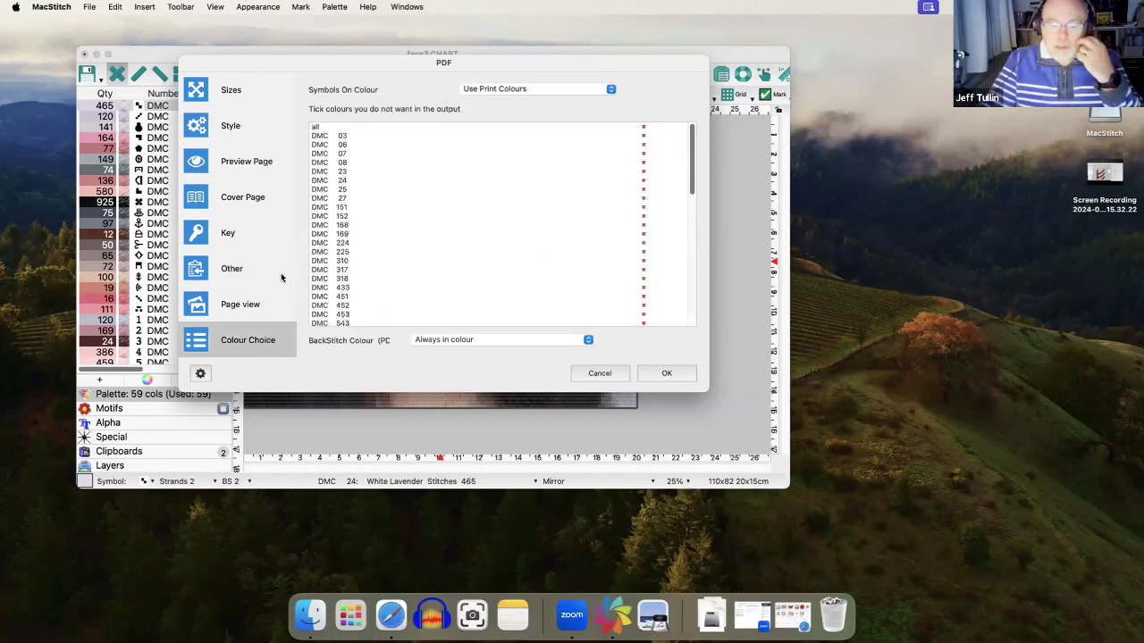
left_click(241, 268)
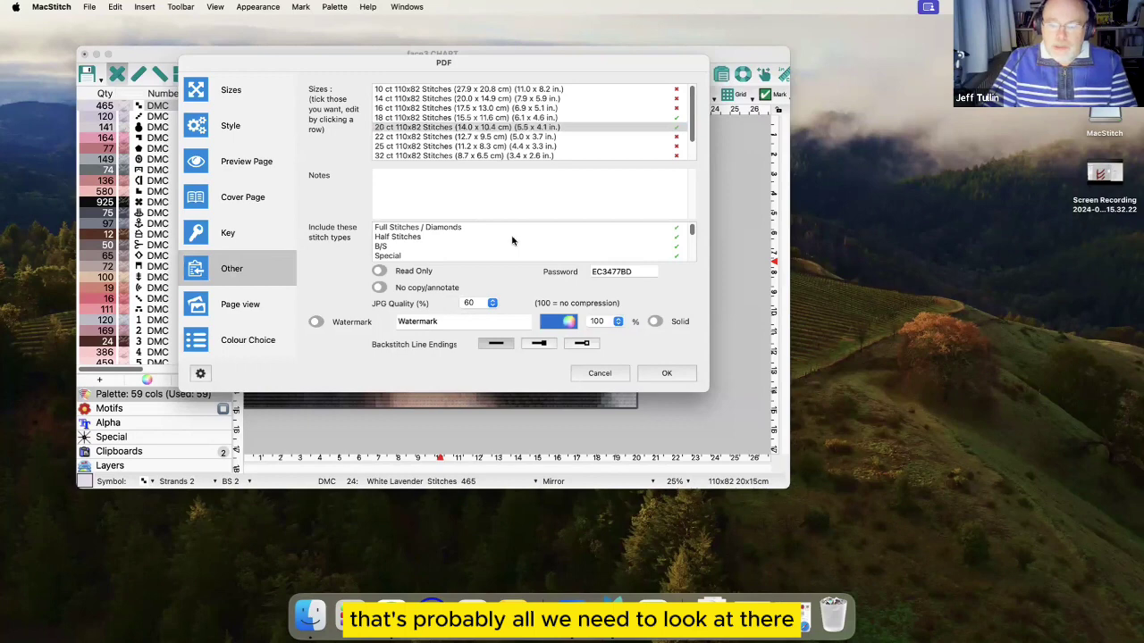
Confirm the PDF settings and save the export with 'as pdf' appended to the name
left_click(667, 373)
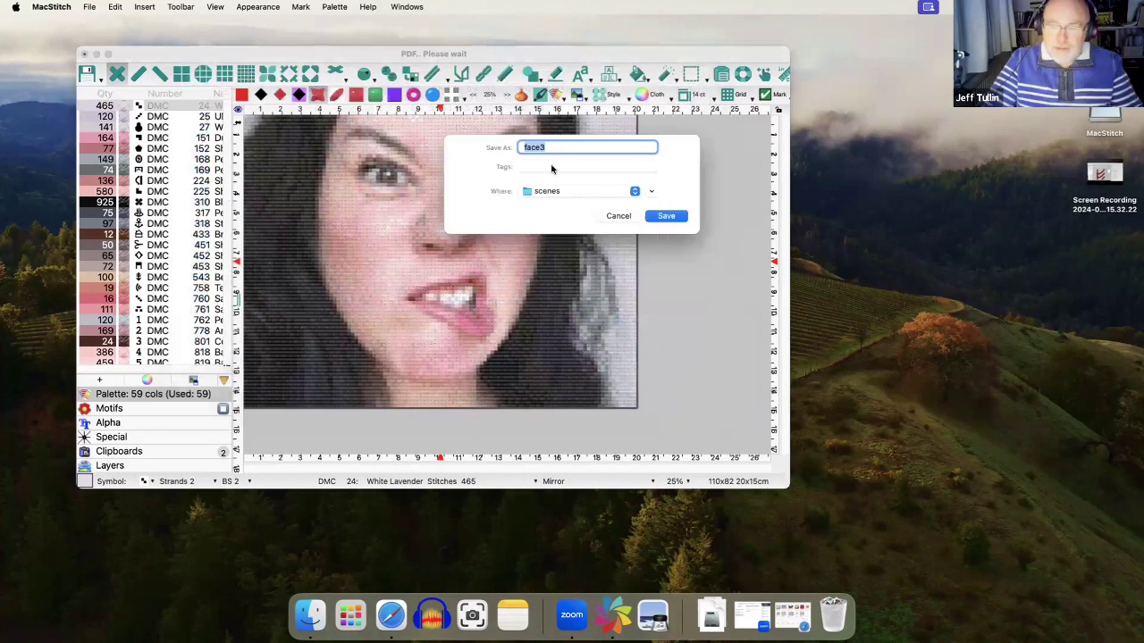
left_click(551, 147)
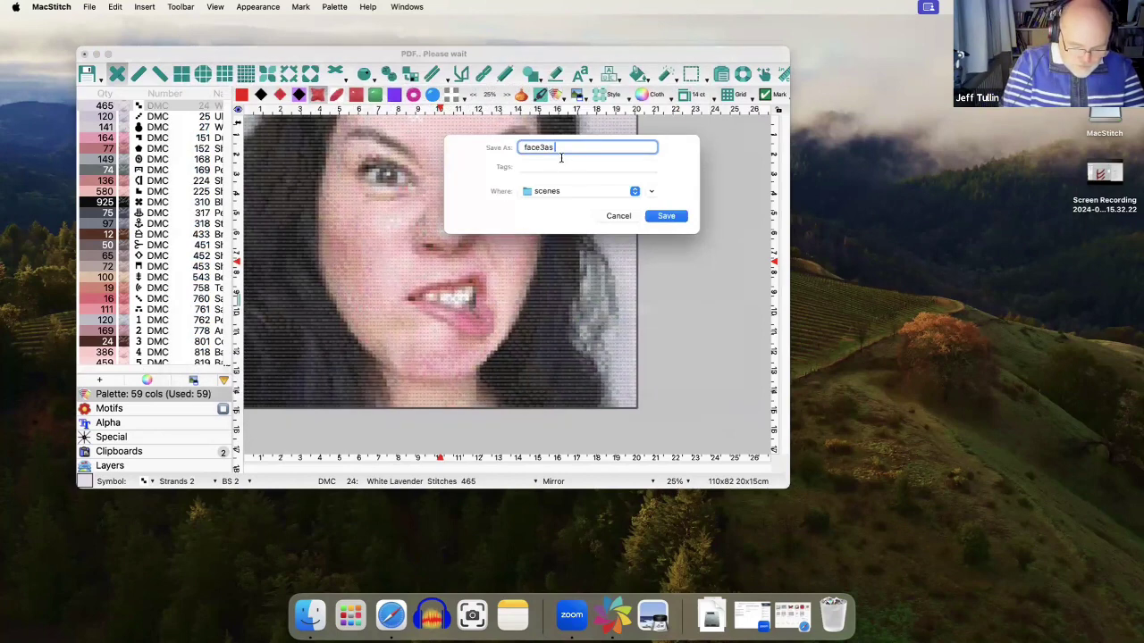
type("as pdf")
key("Return")
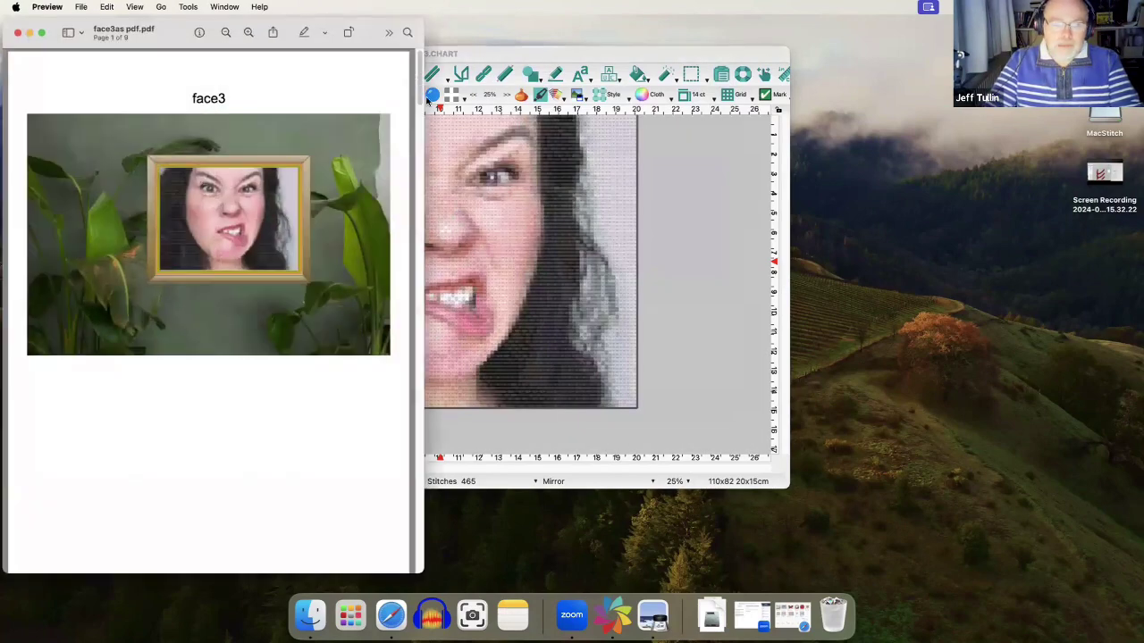
Scroll the face3as PDF from the framed preview and key to the skeins table, selecting DMC 950
left_click_drag(421, 87, 419, 217)
scroll(321, 200, "up", 5)
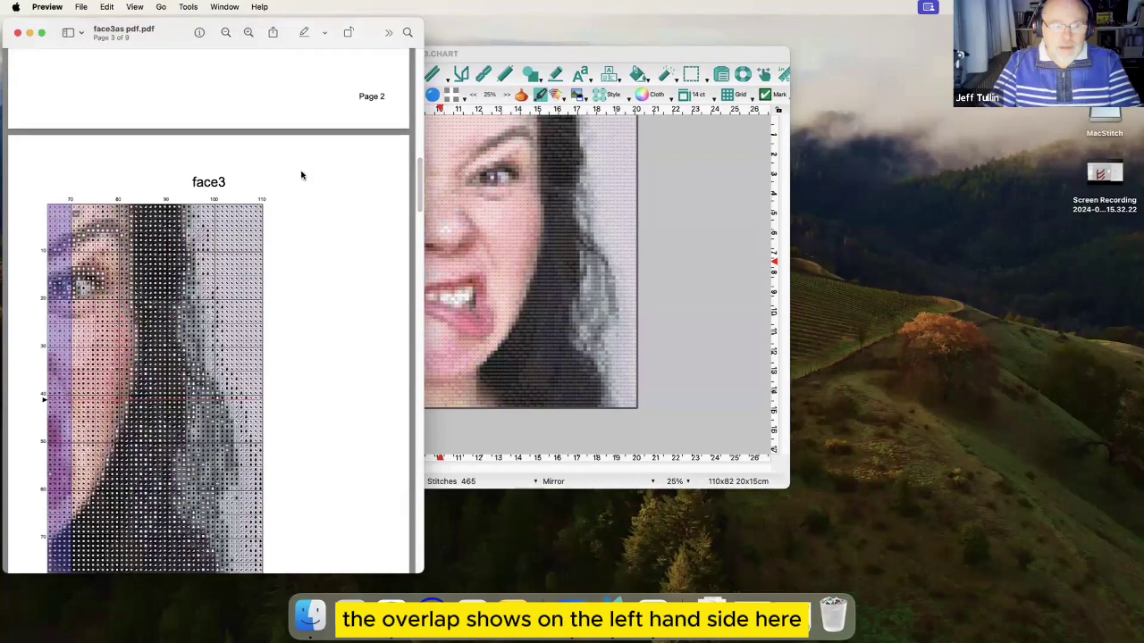
left_click_drag(418, 183, 420, 247)
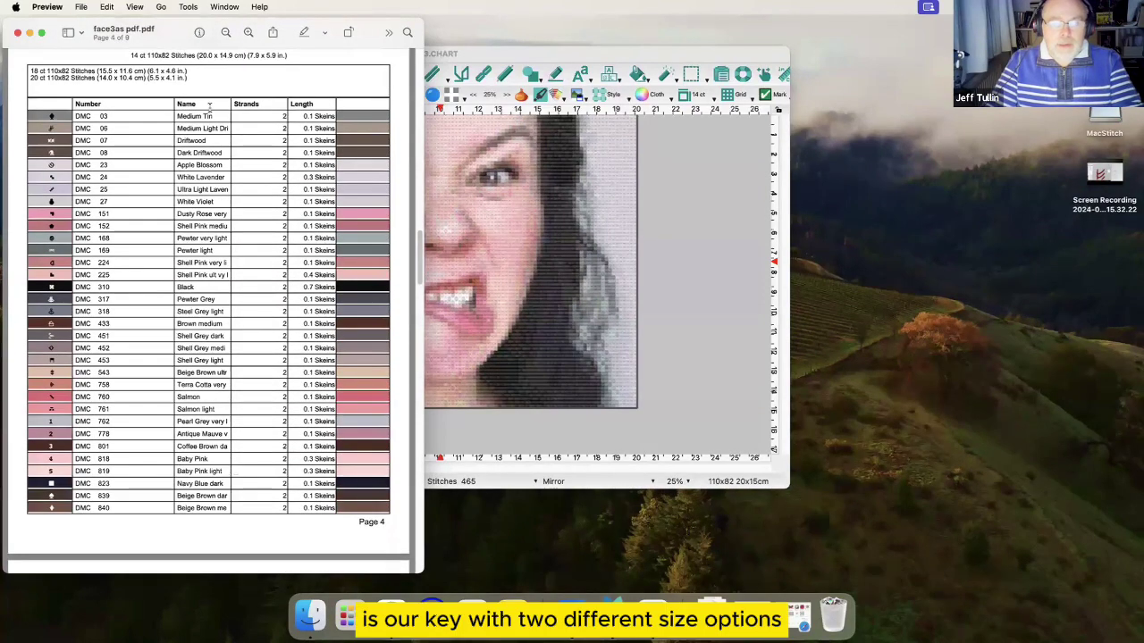
left_click_drag(190, 79, 24, 71)
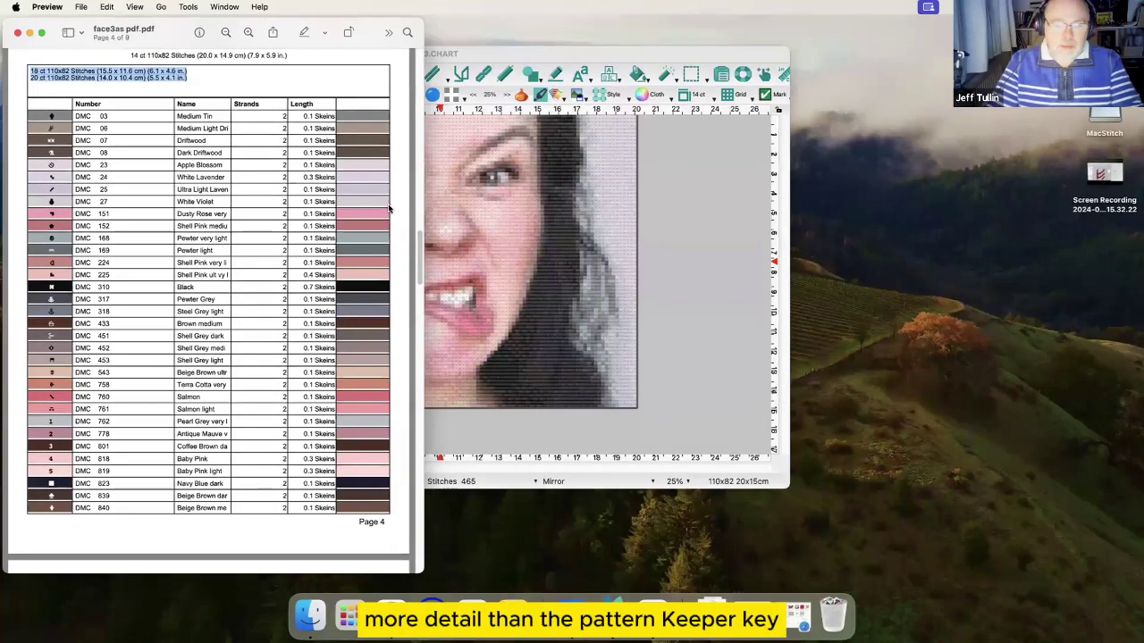
left_click_drag(421, 250, 419, 359)
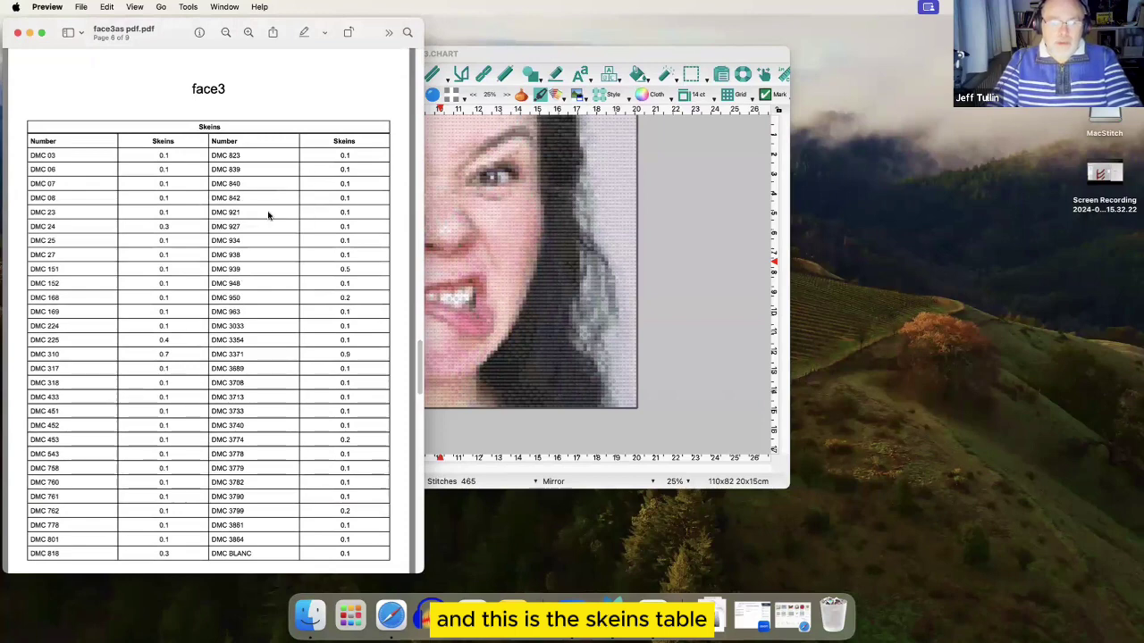
left_click_drag(243, 299, 212, 298)
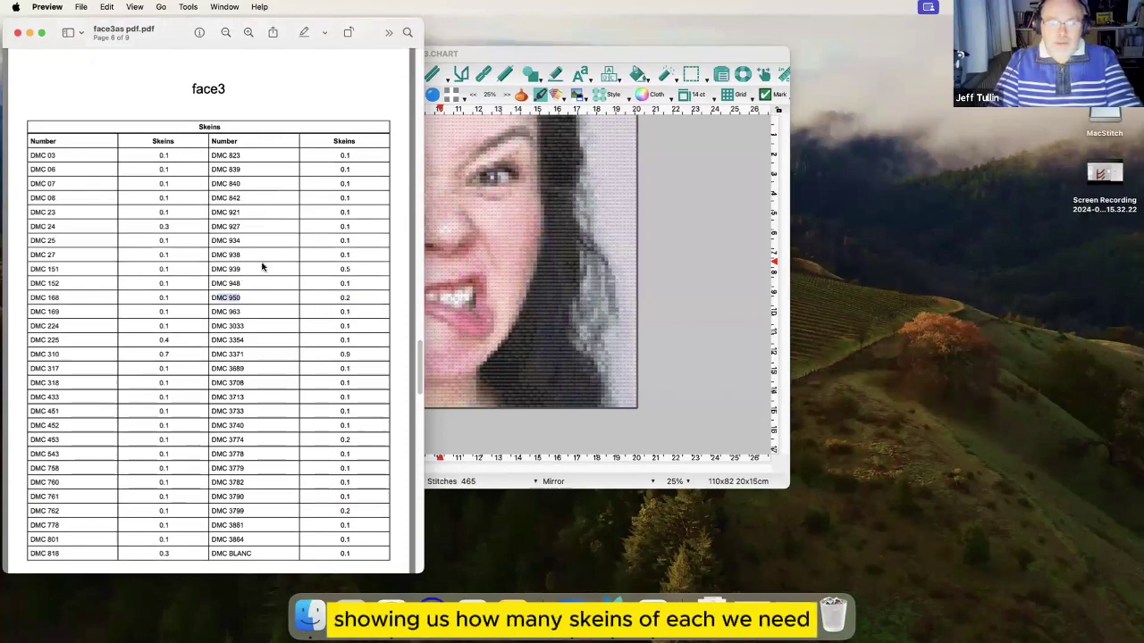